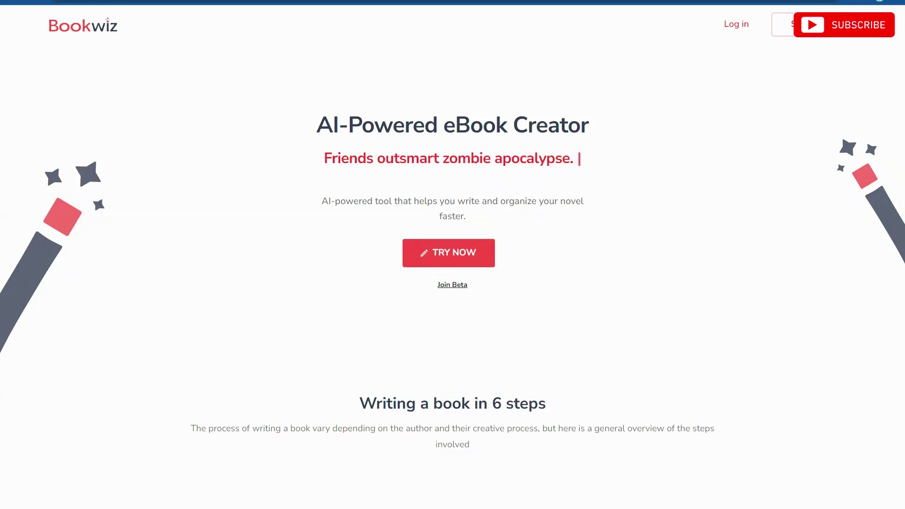
- Start a new book with TRY NOW and read the Overview and Main Idea tips on genre, conflict, tropes and suggestions
left_click(461, 249)
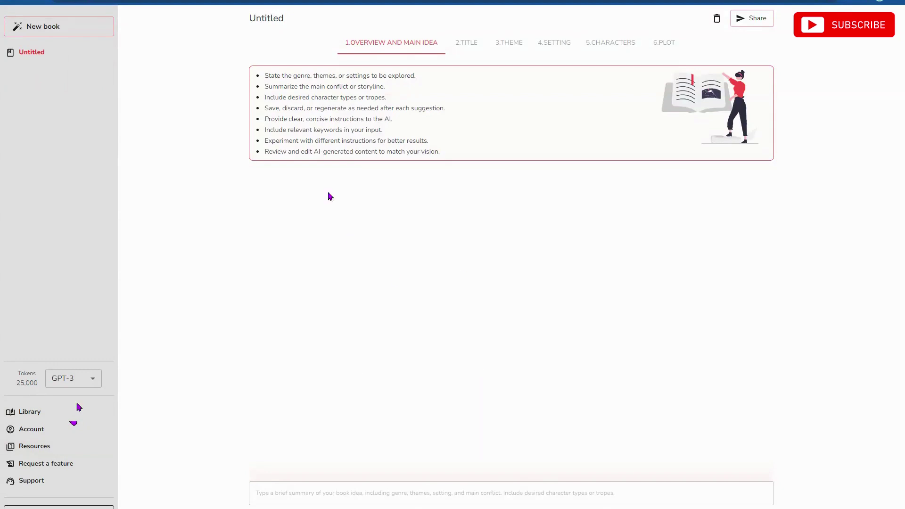
left_click_drag(267, 76, 414, 75)
left_click(447, 89)
left_click_drag(287, 86, 385, 86)
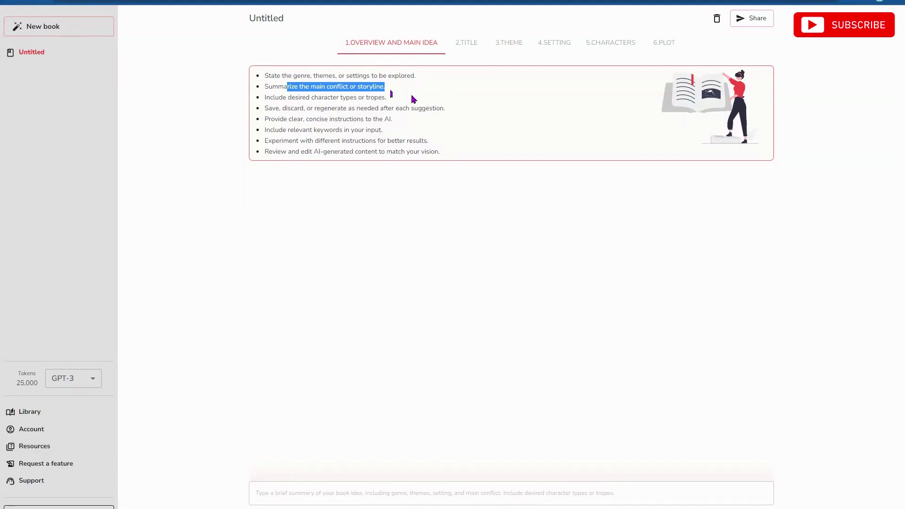
left_click_drag(264, 97, 389, 97)
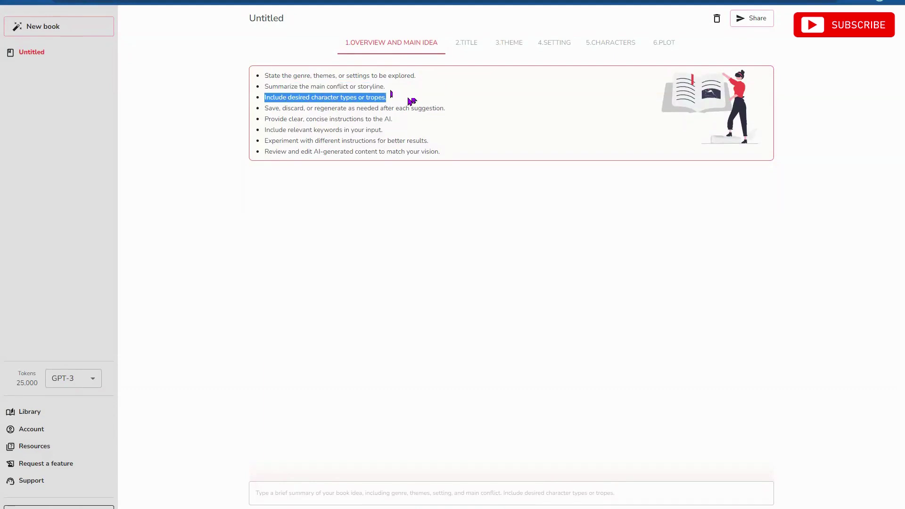
left_click_drag(269, 109, 398, 109)
left_click(451, 112)
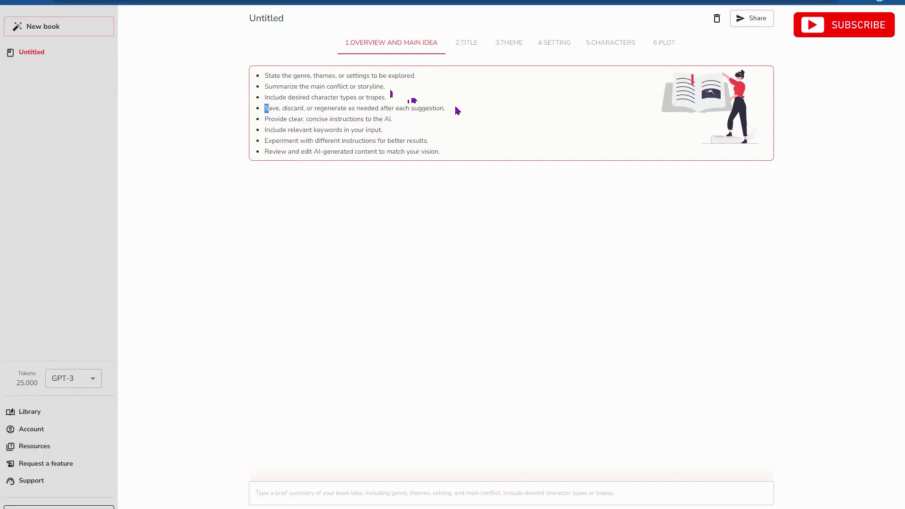
triple_click(438, 108)
left_click(357, 129)
- Generate an overview from 'zombies apocalyptic world, zombie soldiers and zombie dogs in north america'
left_click(337, 495)
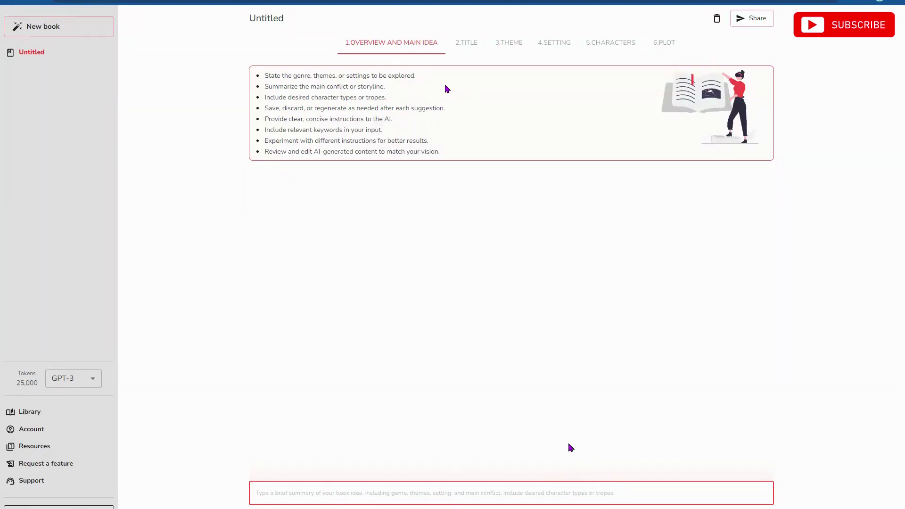
type("zombies apo")
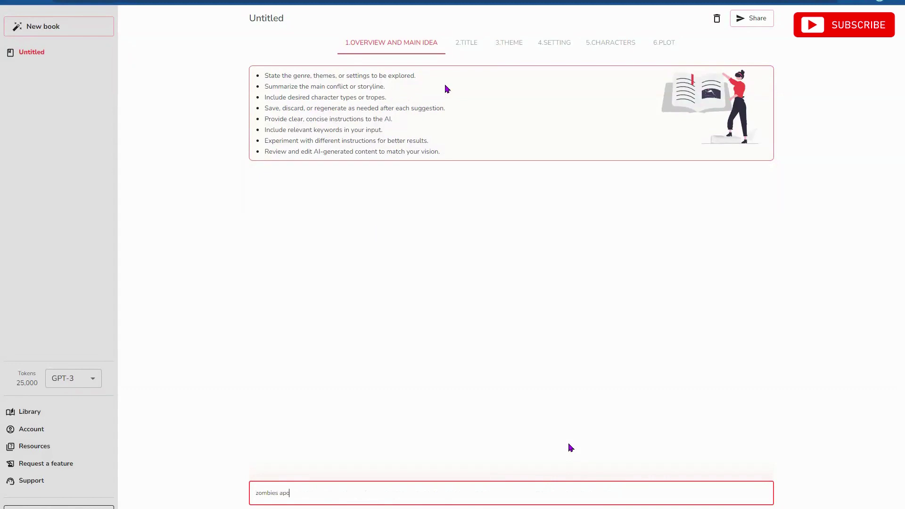
type("calyptic world, ")
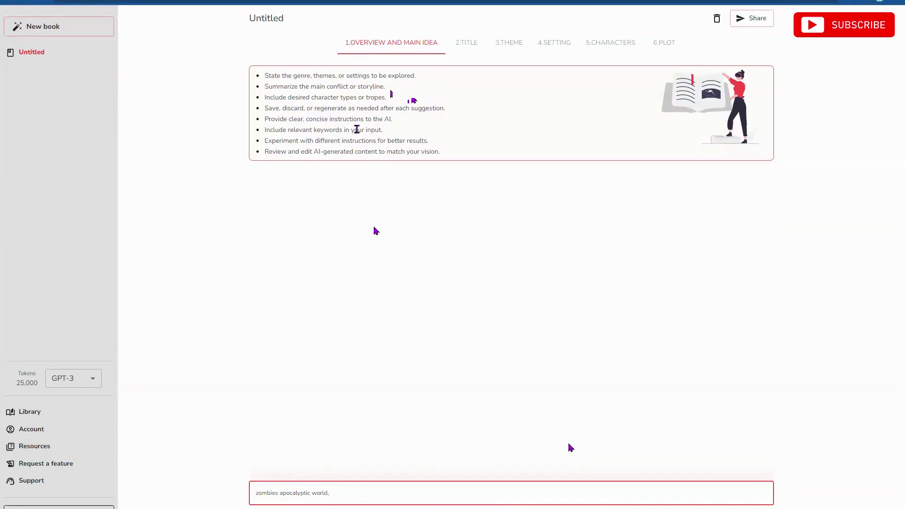
type("zomb")
type("ie soldiers")
type(",")
key("BackSpace")
key("BackSpace")
type("and zom")
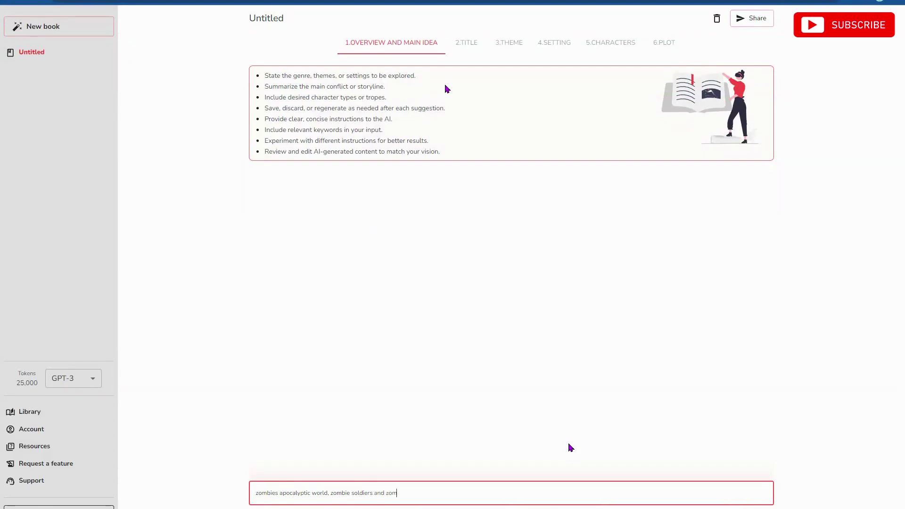
type("bie dogs in north america")
key("Return")
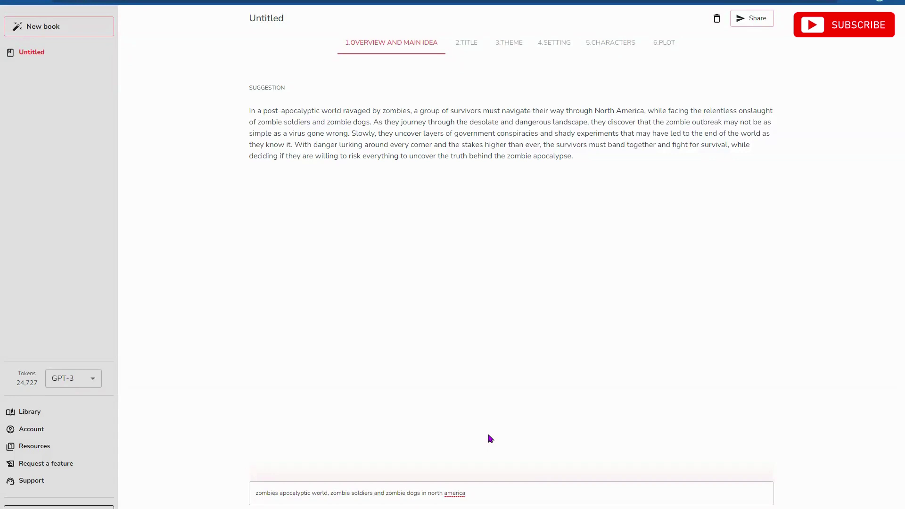
- Select the suggested overview about survivors crossing zombie-ravaged North America and accept it
mouse_move(487, 495)
left_mouse_down()
mouse_move(288, 495)
mouse_move(497, 491)
left_mouse_up()
left_click(273, 494)
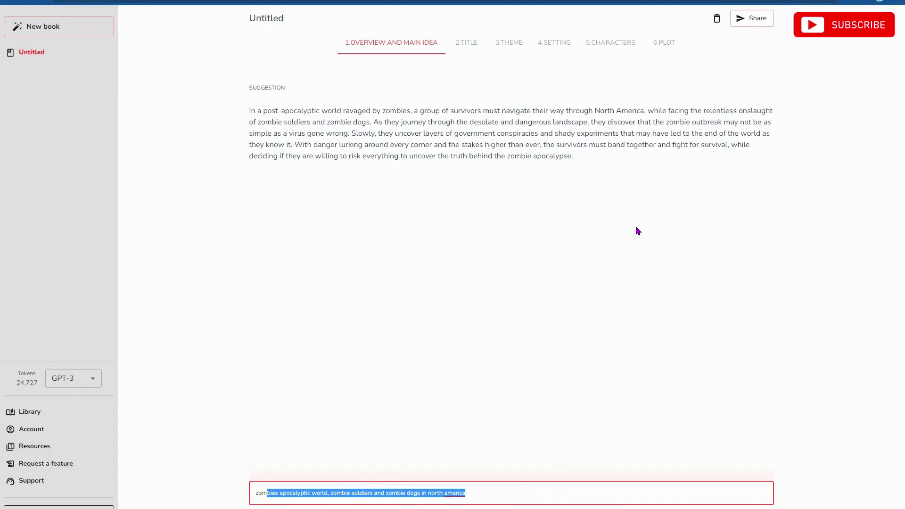
left_click(601, 160)
left_click_drag(601, 160, 249, 111)
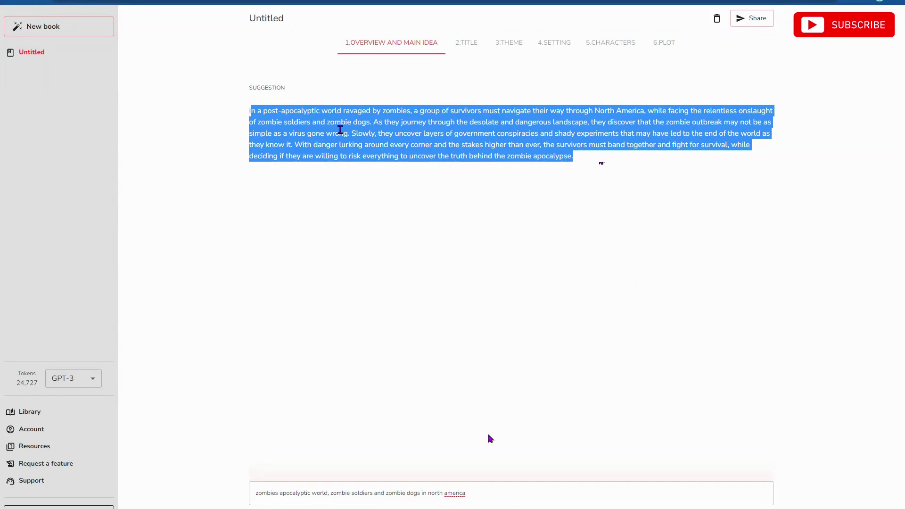
key("Return")
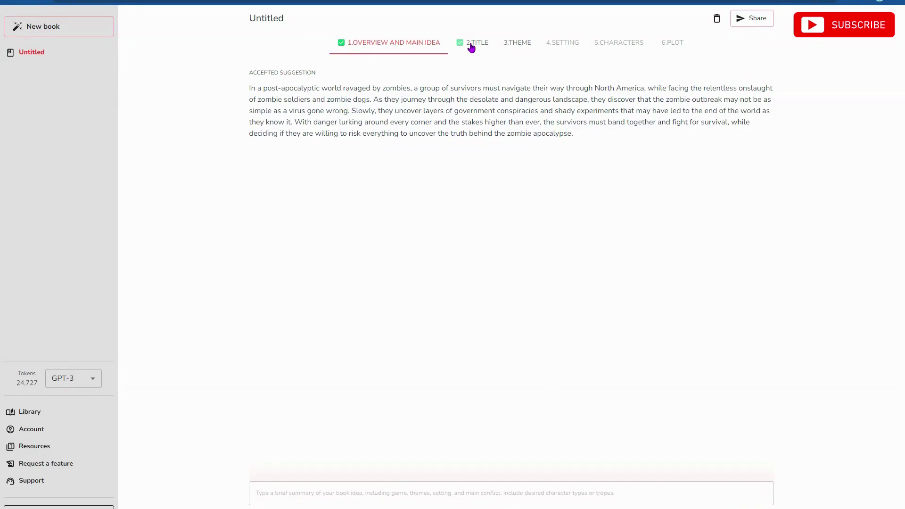
- Open the Title step and check the accepted title and book name, both Untitled
left_click(471, 47)
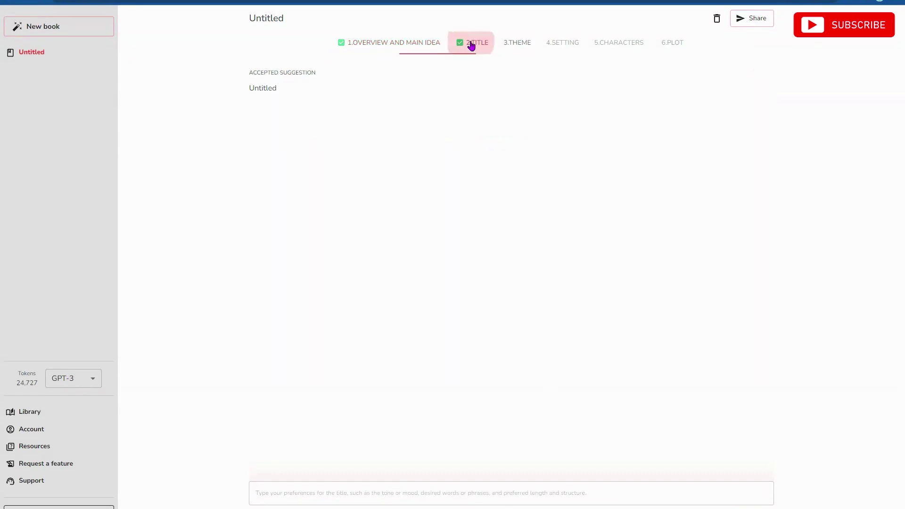
double_click(268, 88)
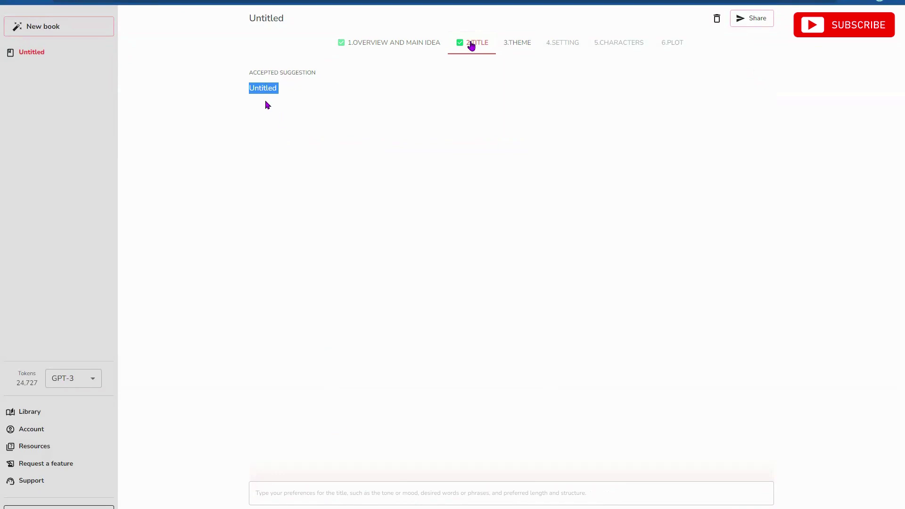
double_click(263, 87)
left_click_drag(264, 72, 321, 96)
double_click(266, 18)
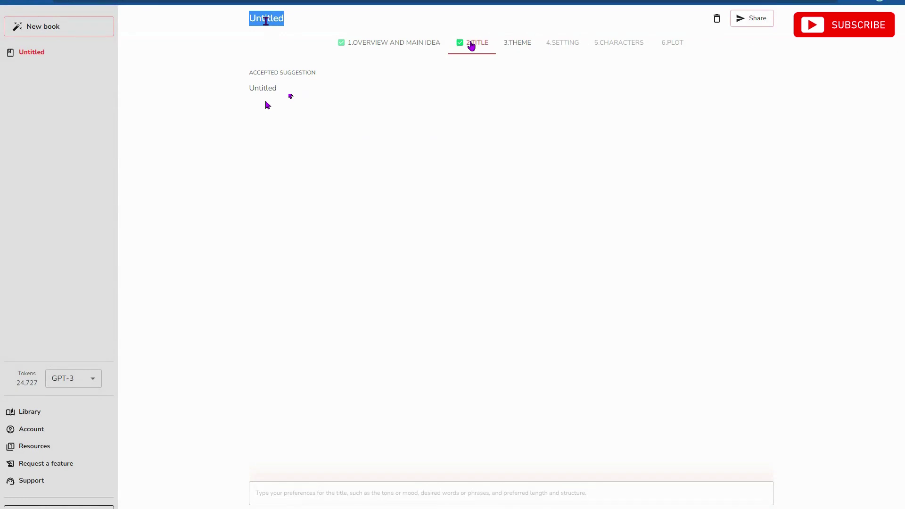
left_click(268, 20)
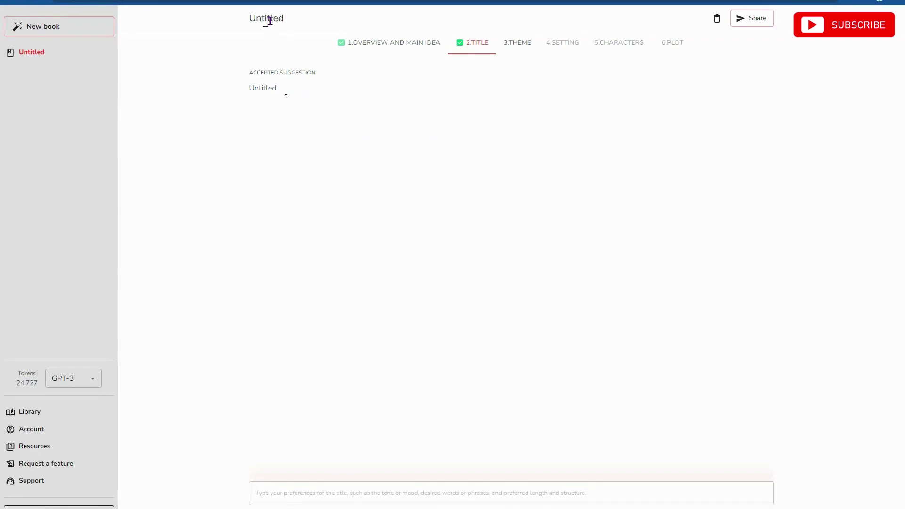
- Reopen the Untitled book on its Title step, then cancel deleting the book
left_click(31, 54)
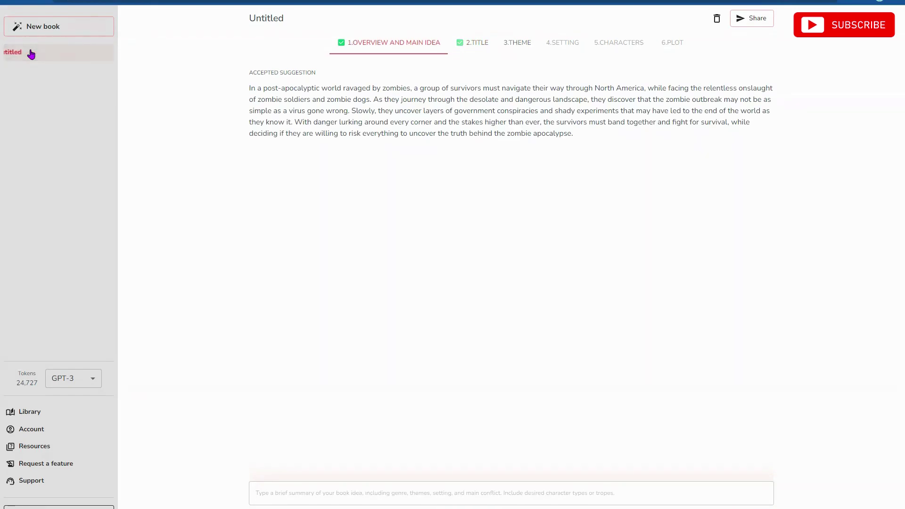
left_click(476, 44)
double_click(276, 20)
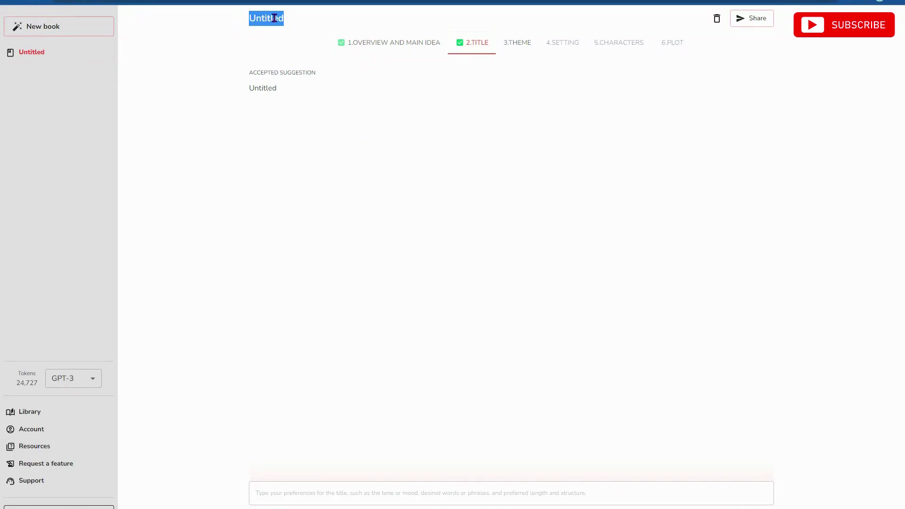
left_click(704, 22)
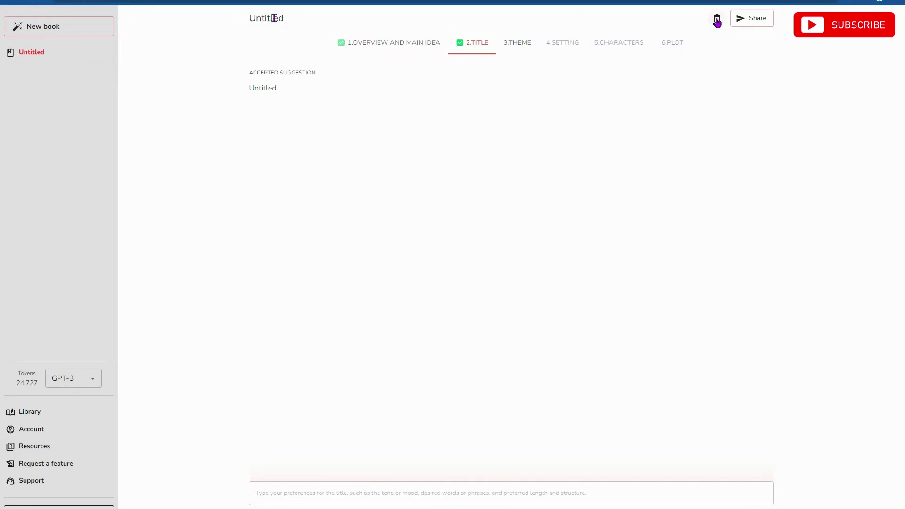
left_click(717, 21)
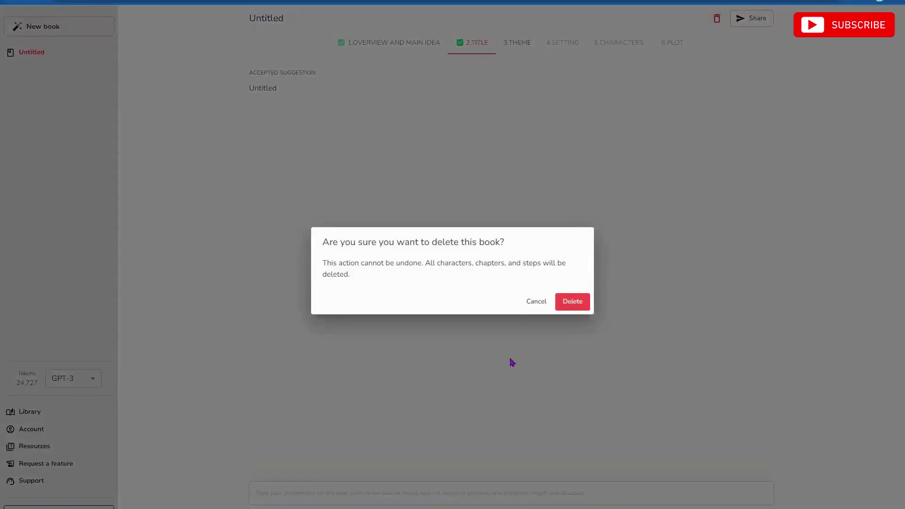
left_click(537, 302)
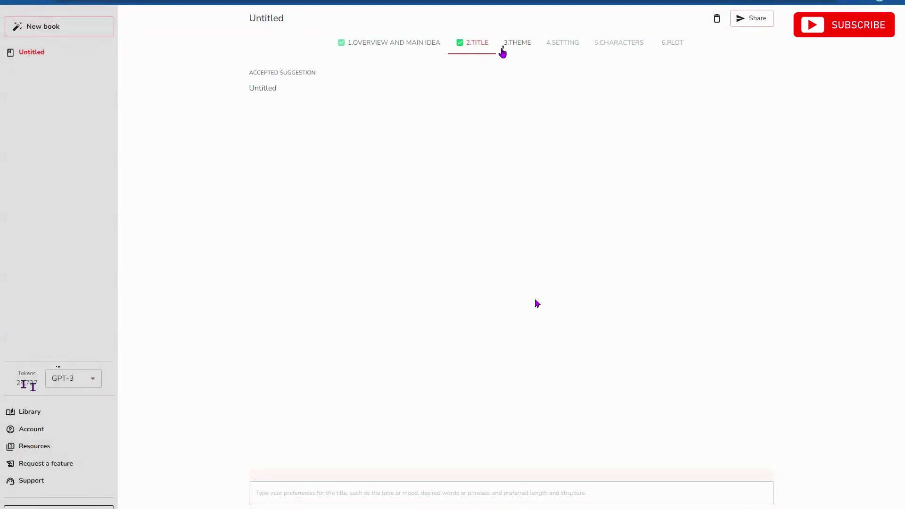
- Generate a theme from 'drama filled book but still a comedy' and accept it
left_click(509, 47)
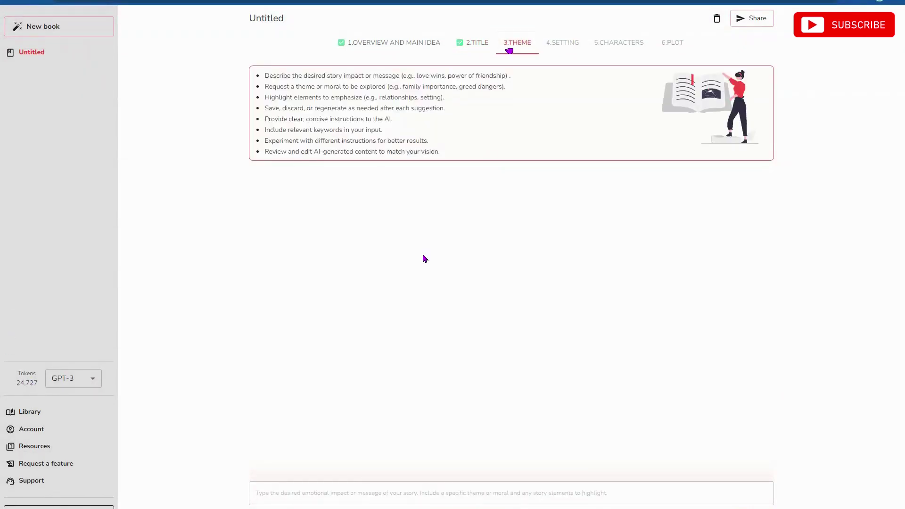
left_click(331, 497)
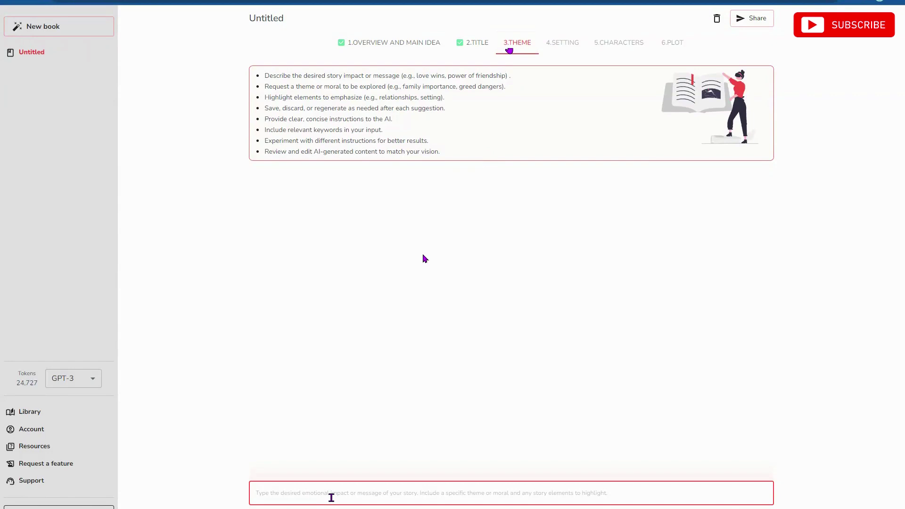
type("drama")
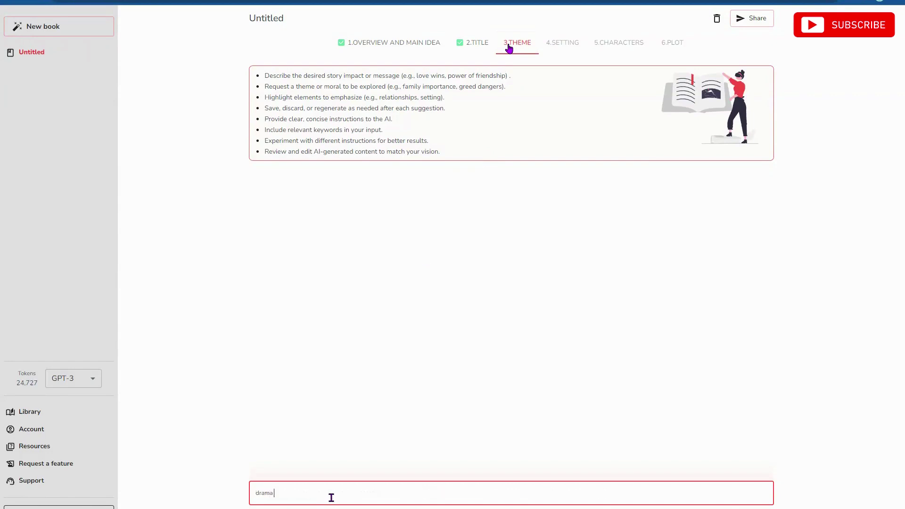
type(" filled book but still a comedy")
key("Return")
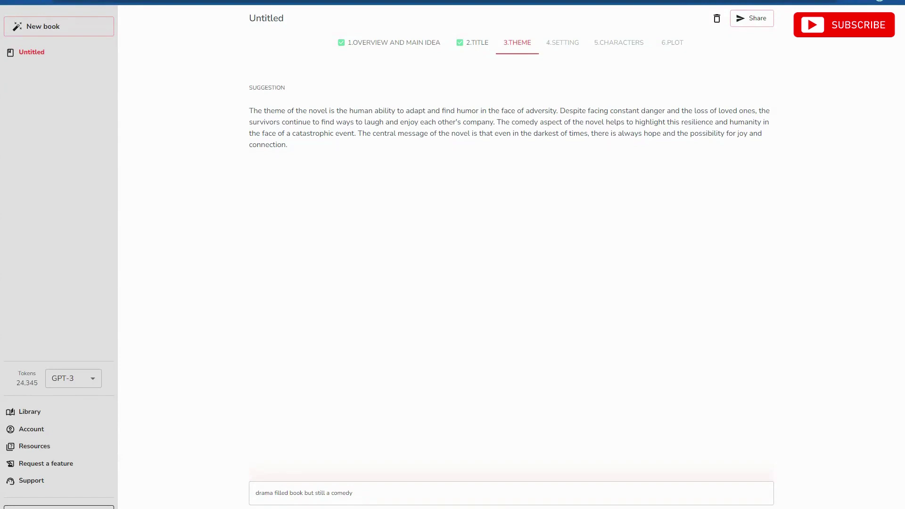
key("Return")
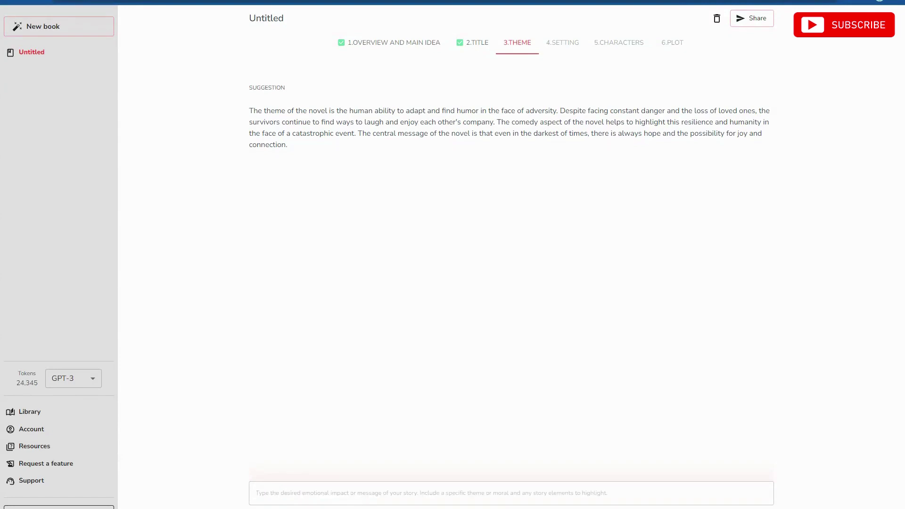
- Generate a setting from 'in a world that is post apocalyptic set in 1990s' and accept it
left_click(559, 44)
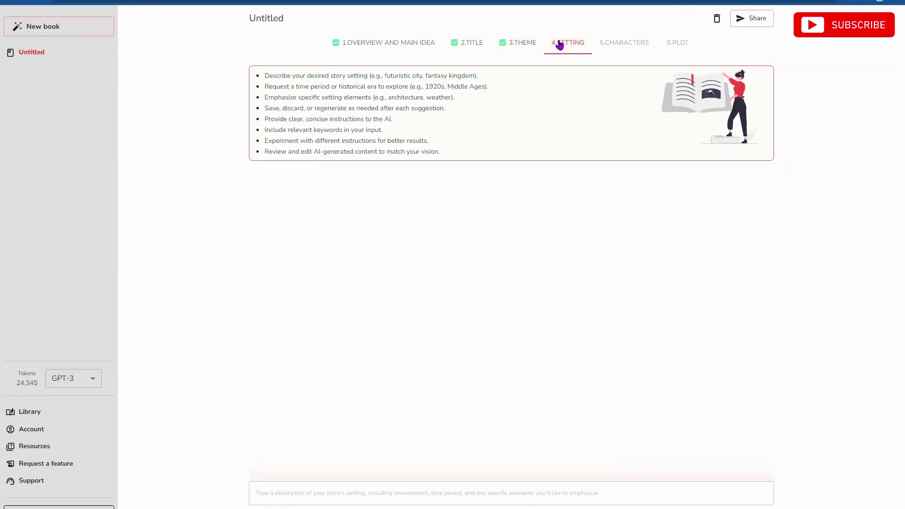
left_click(398, 501)
type("in")
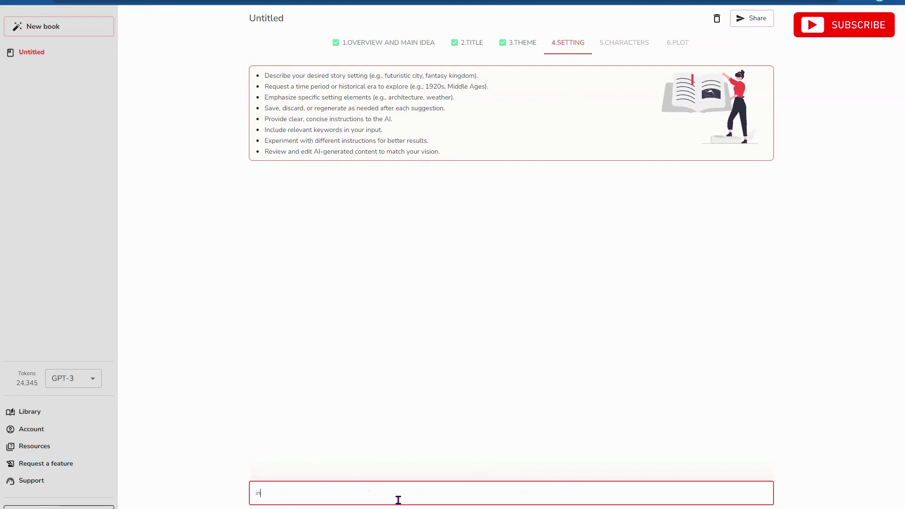
type(" a world that is post apocalyptic set in 19")
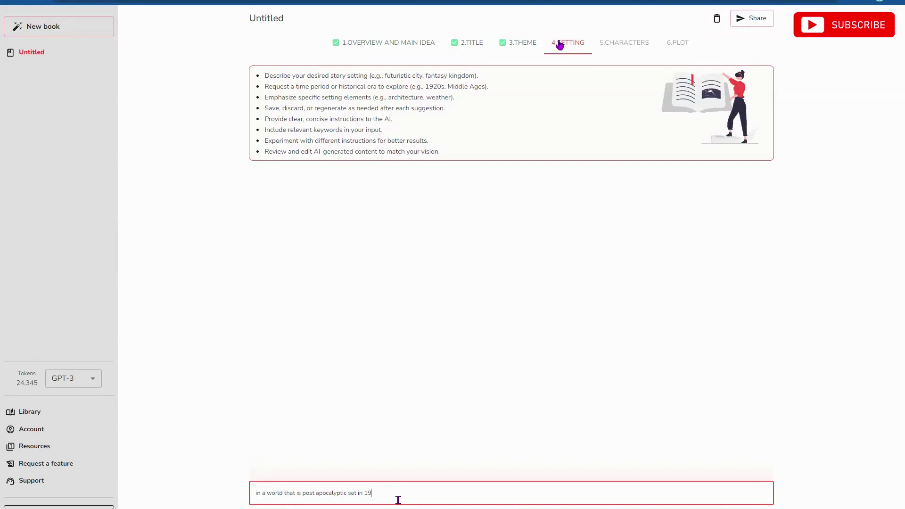
type("90s")
key("Return")
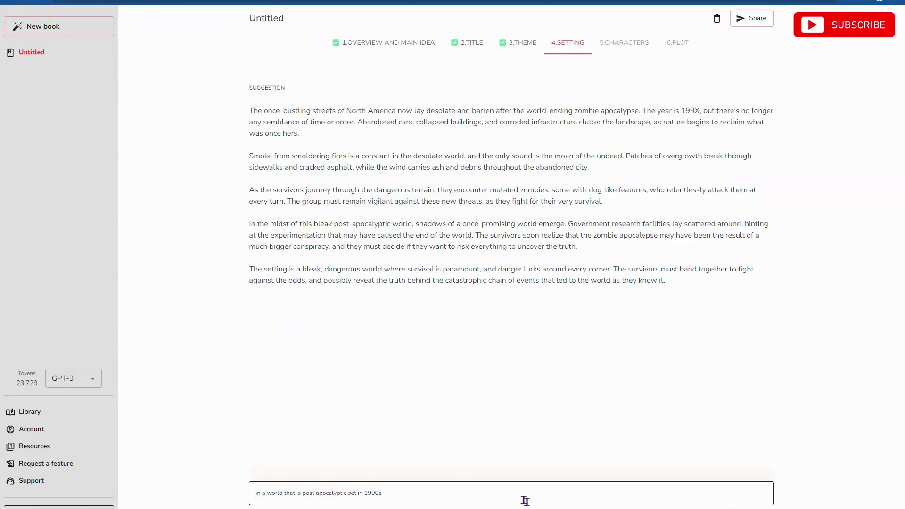
key("Return")
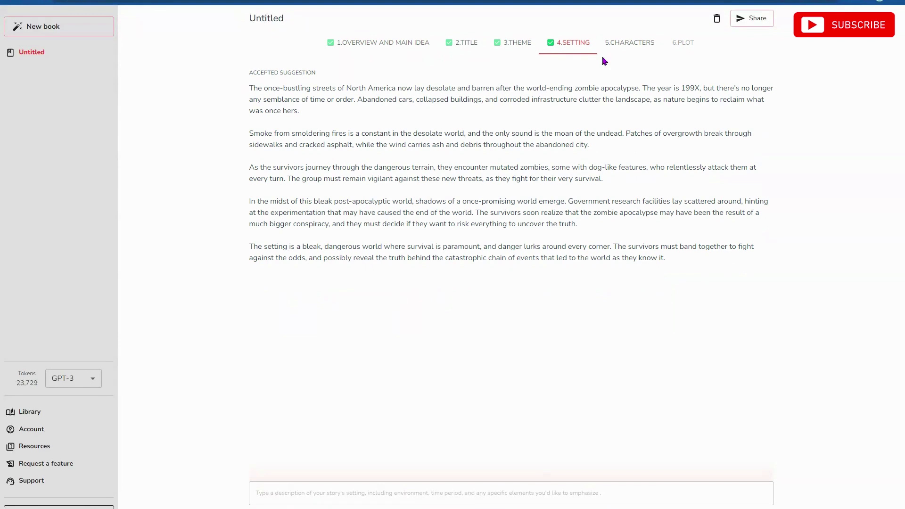
- On the Characters step, describe a Martian hero, his 25-year-old son and a 25-year-old crazy cat lady, asking for names
left_click(628, 47)
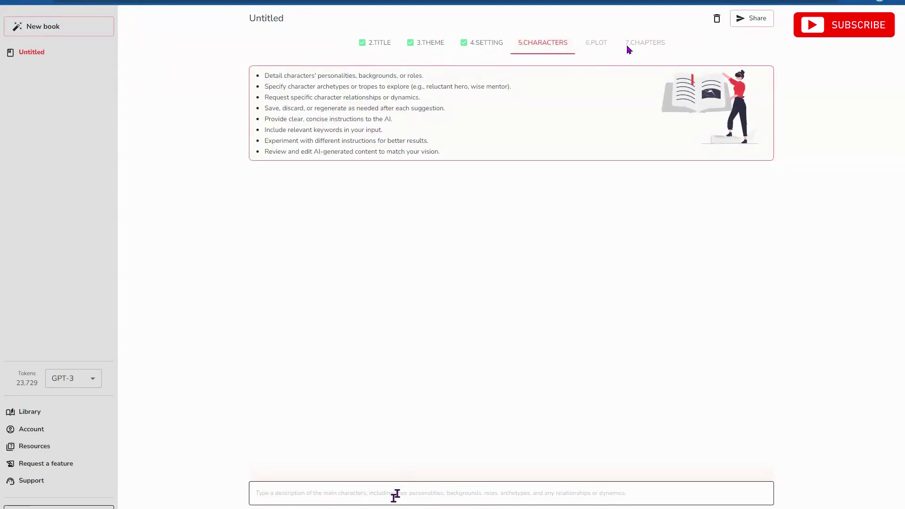
left_click_drag(277, 151, 480, 178)
left_click(483, 153)
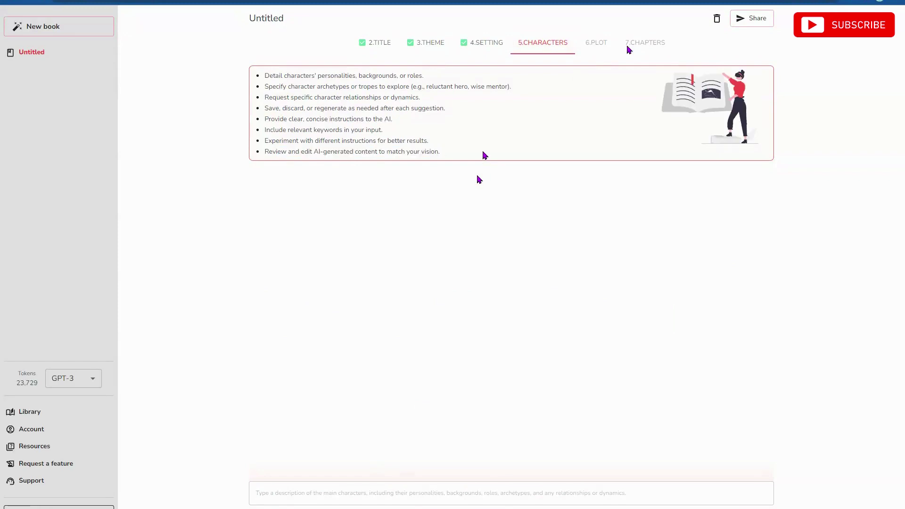
left_click(326, 493)
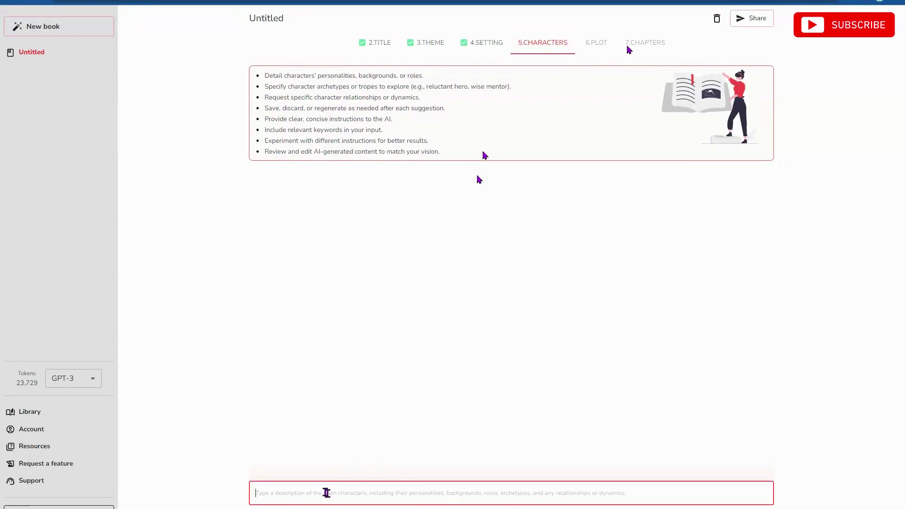
type("m")
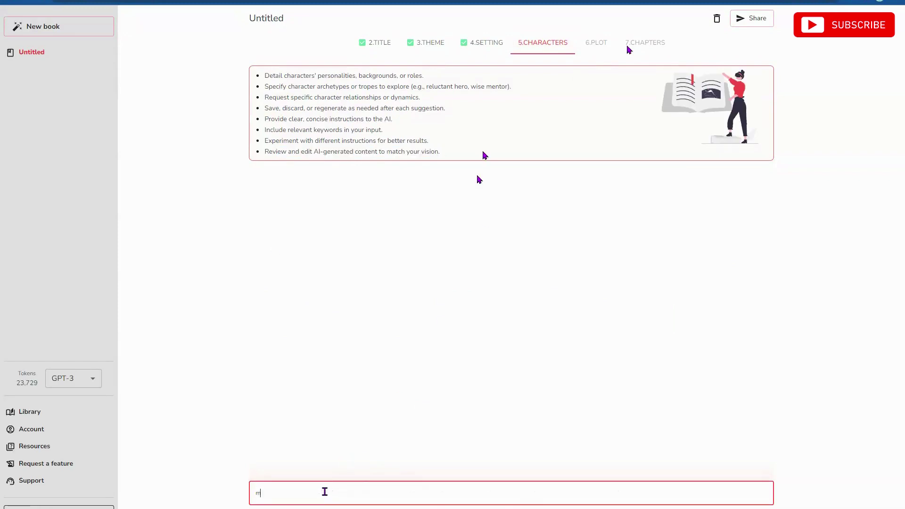
type("ain character is a dude from planet mars, female c")
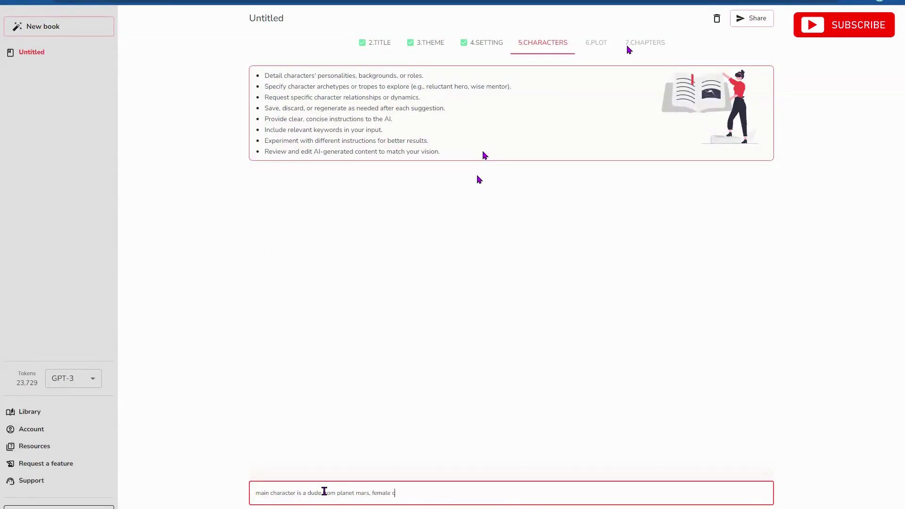
type("haracter is a crazy cat lady who is only 20")
key("BackSpace")
type("5 years old, ")
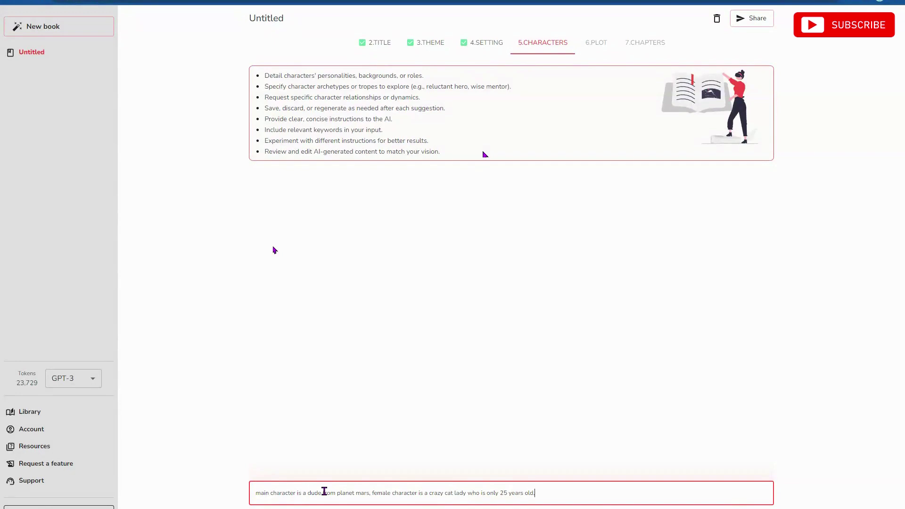
type("main character has a son who is also 25 years old")
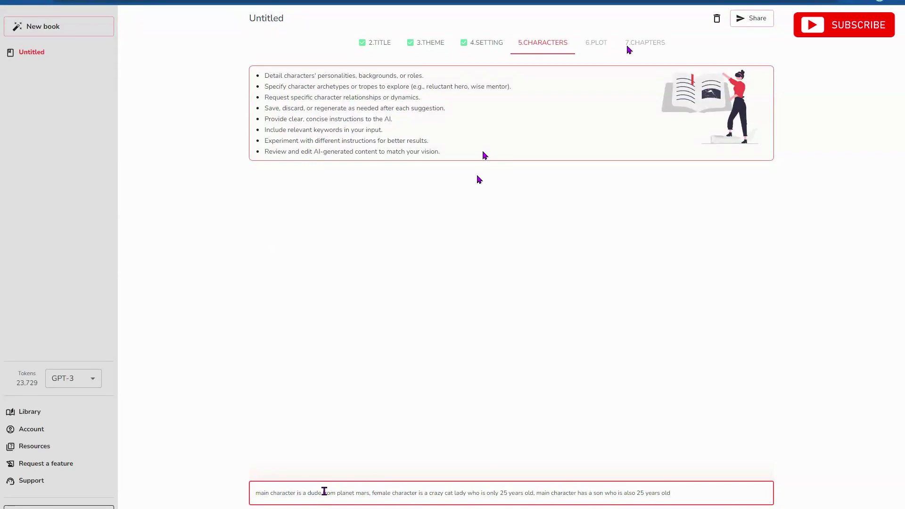
type(", give me their names")
key("Return")
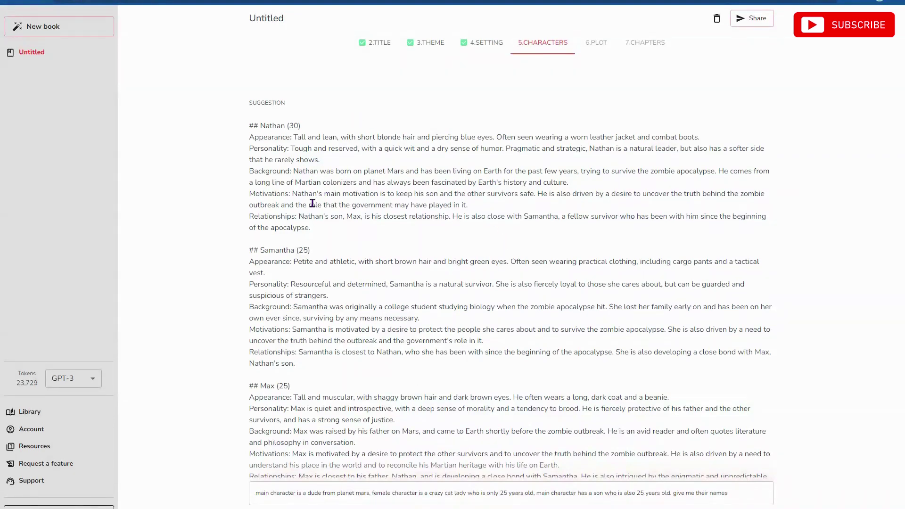
scroll(312, 204, "down", 1)
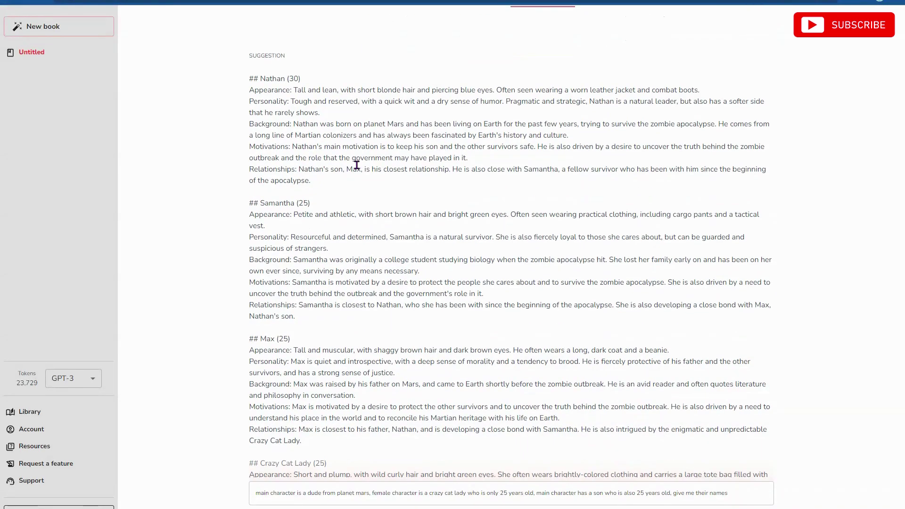
left_click_drag(285, 116, 570, 170)
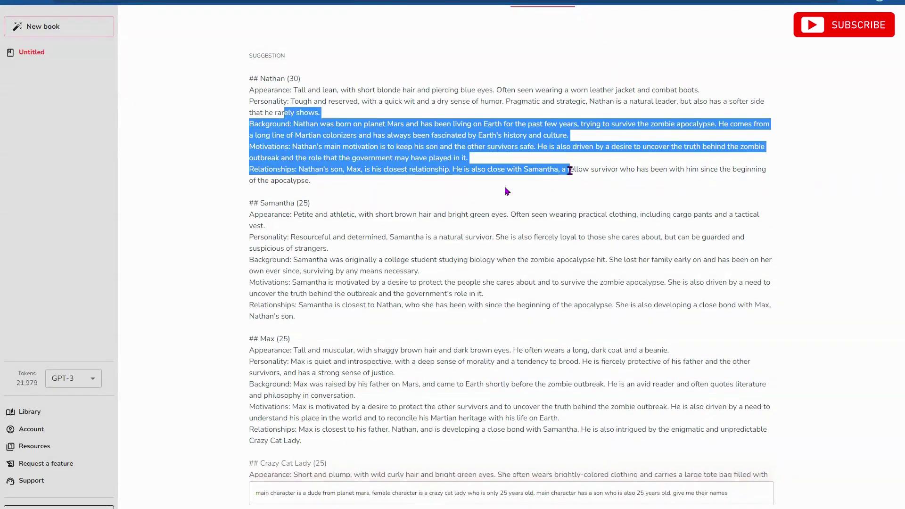
left_click_drag(488, 191, 249, 93)
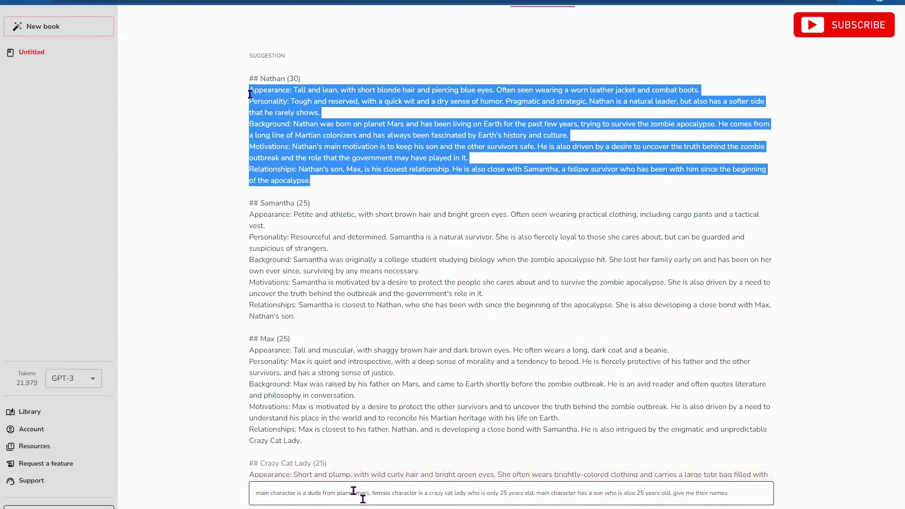
left_click(333, 126)
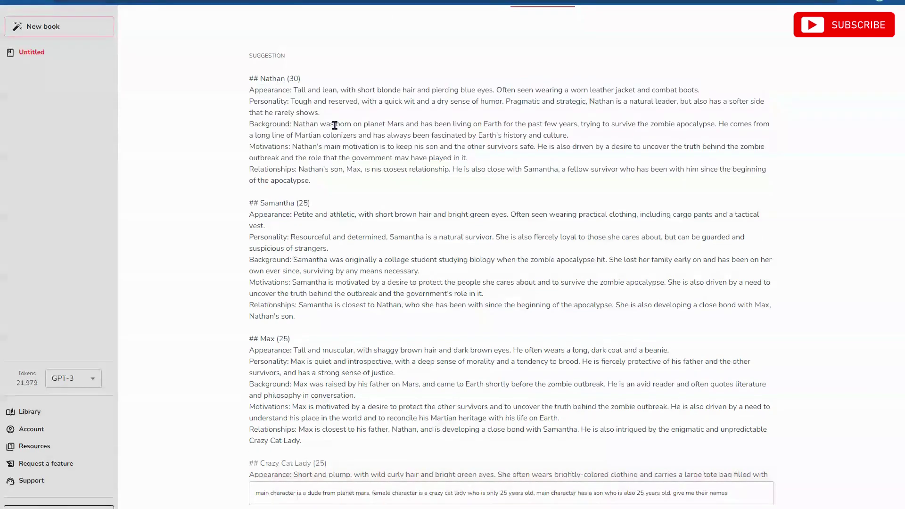
left_click_drag(277, 124, 715, 125)
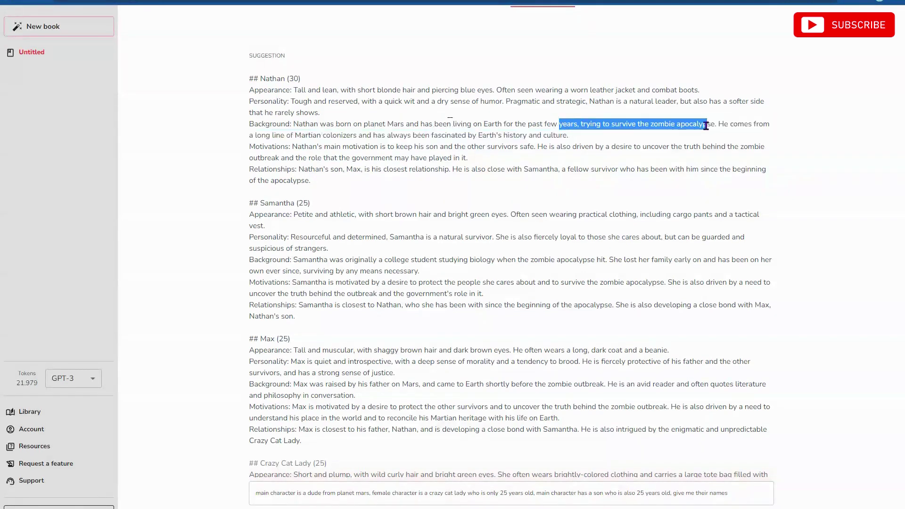
left_click(469, 284)
scroll(467, 284, "down", 4)
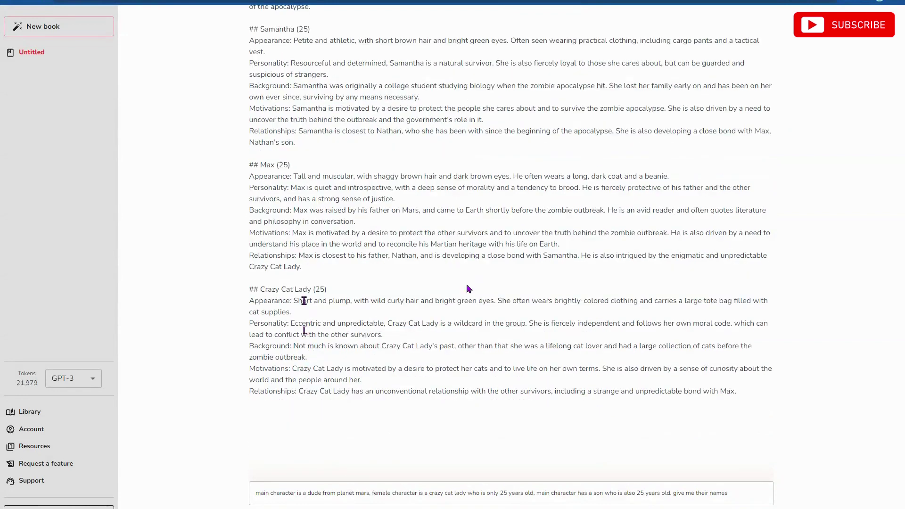
left_click_drag(303, 300, 614, 351)
left_click(612, 355)
scroll(504, 323, "up", 2)
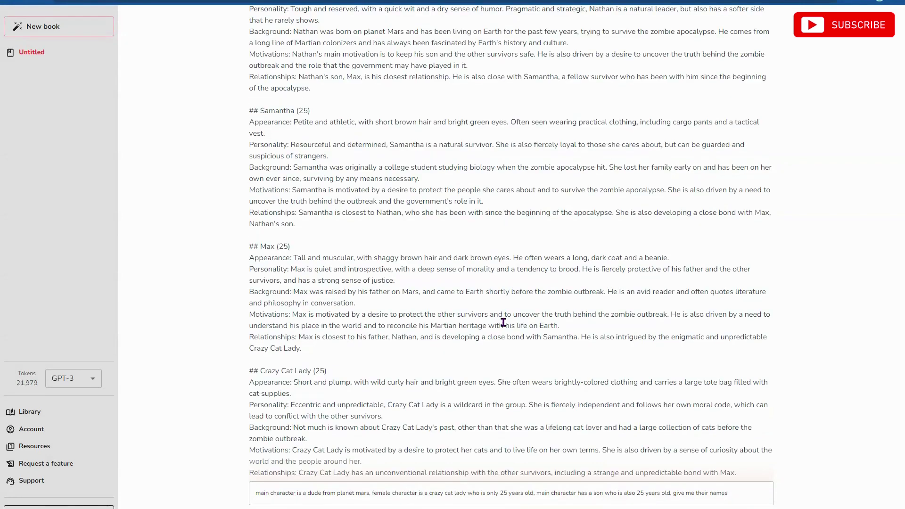
scroll(504, 323, "up", 1)
left_click_drag(264, 134, 499, 222)
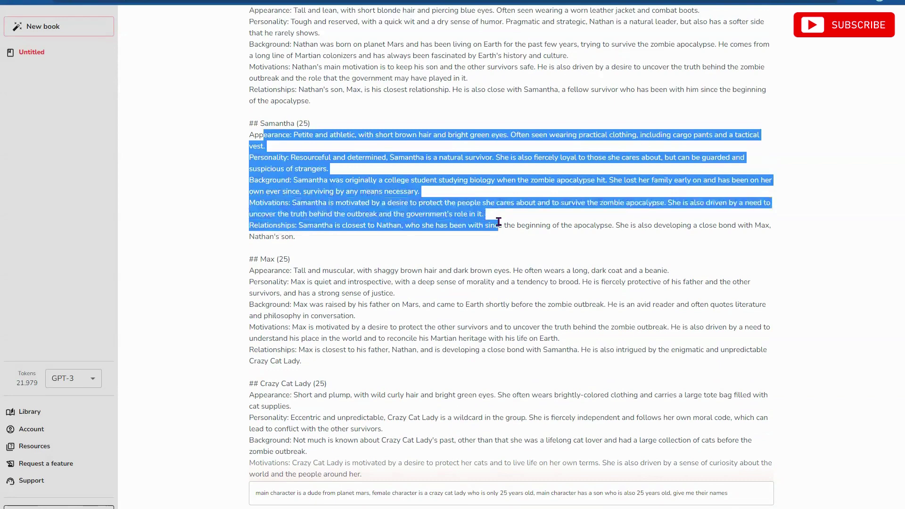
left_click_drag(249, 135, 400, 150)
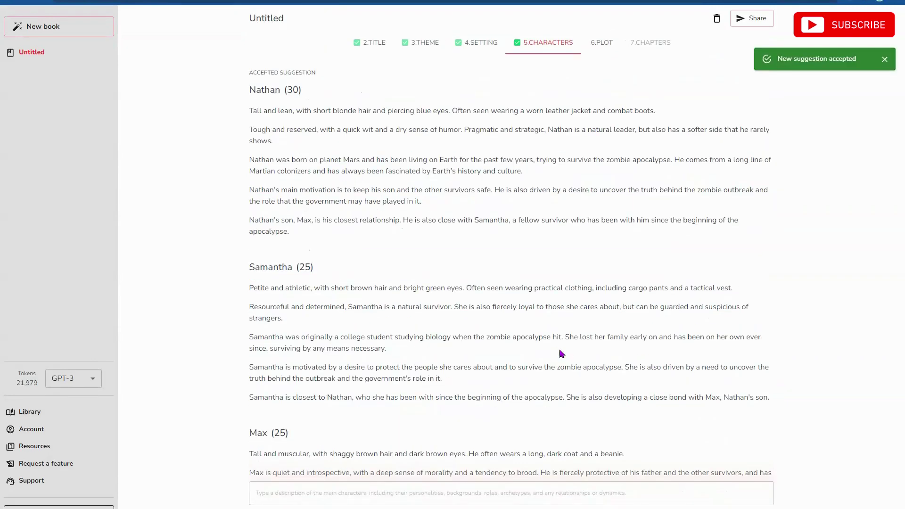
- On the Plot step, submit a prompt about the government creating zombies from failed alien experiments
scroll(561, 354, "down", 8)
scroll(556, 353, "up", 8)
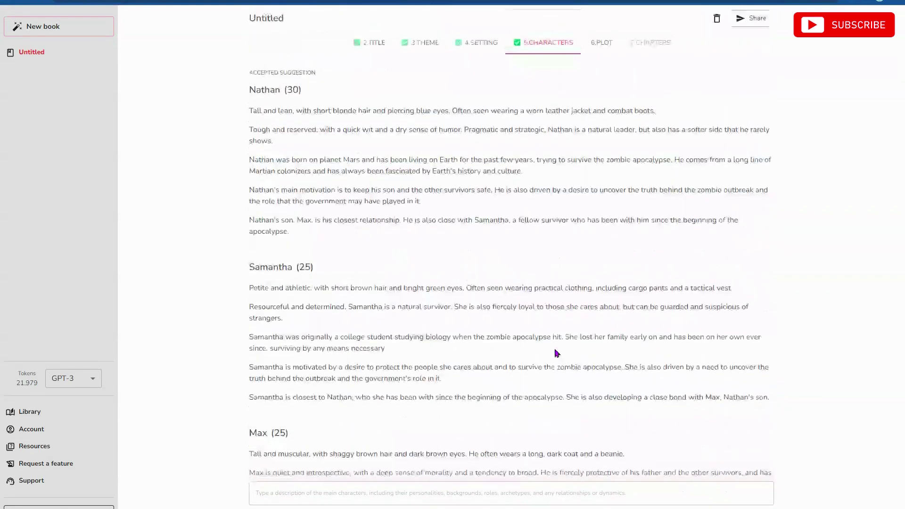
left_click(602, 42)
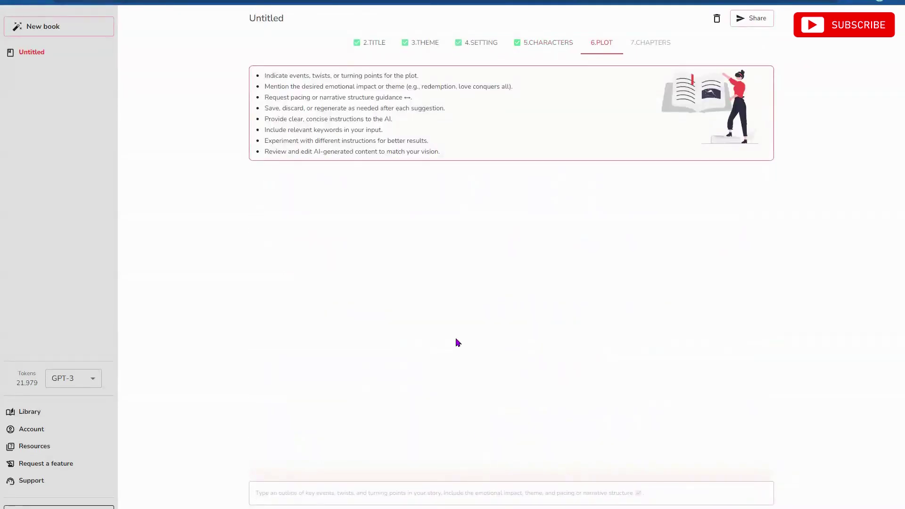
left_click(427, 493)
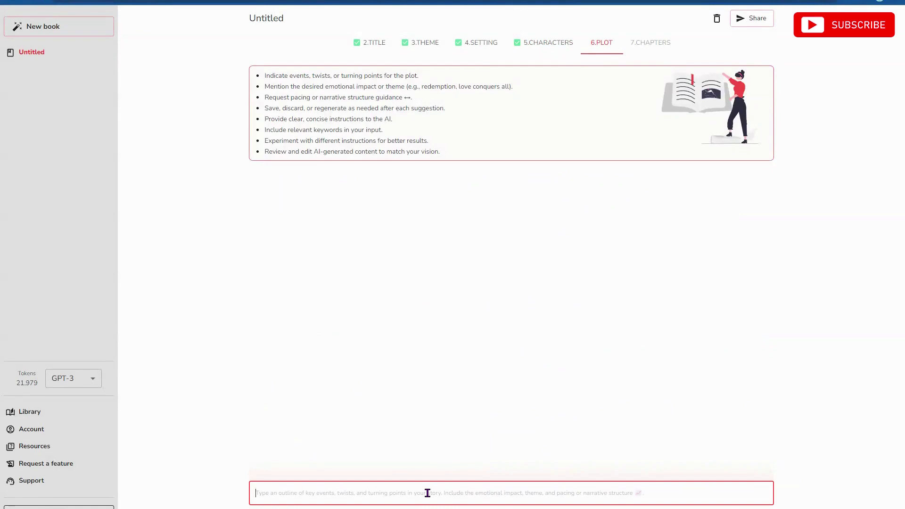
type("gover")
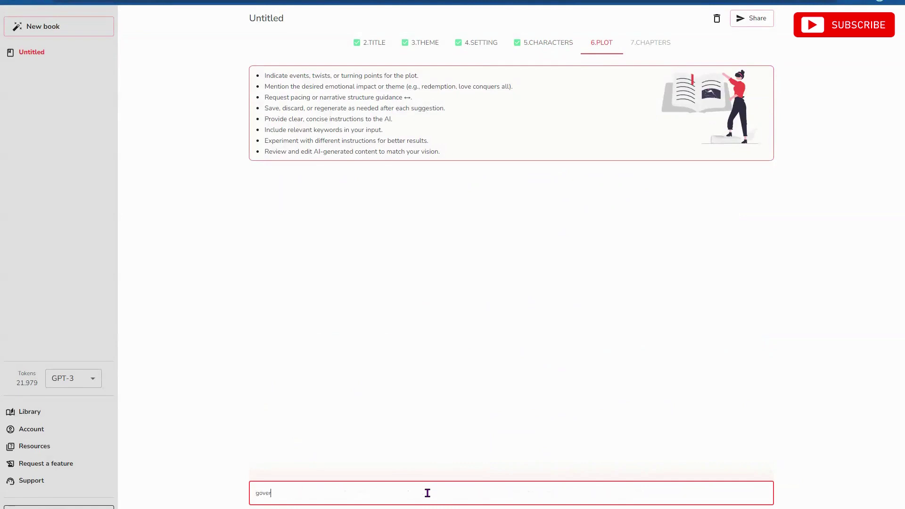
type("ment co")
type(" created zombies from faile")
type("d experie")
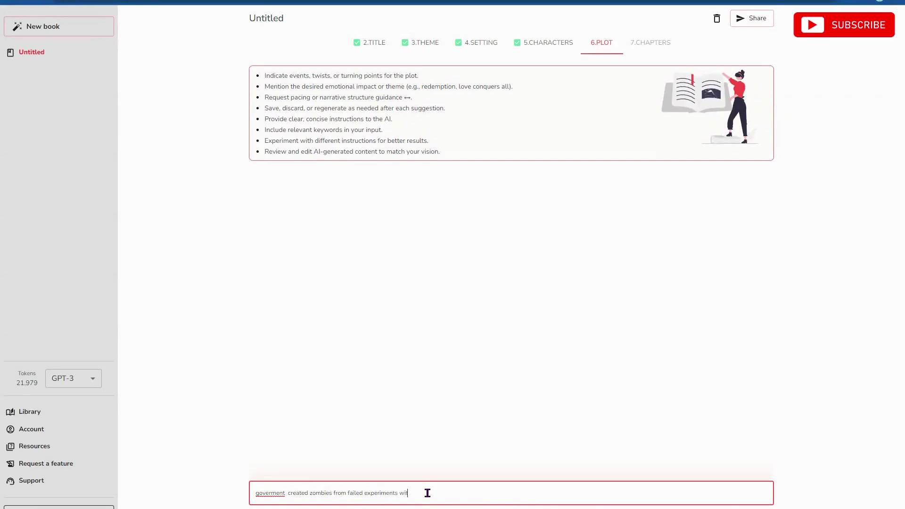
type("s")
key("Return")
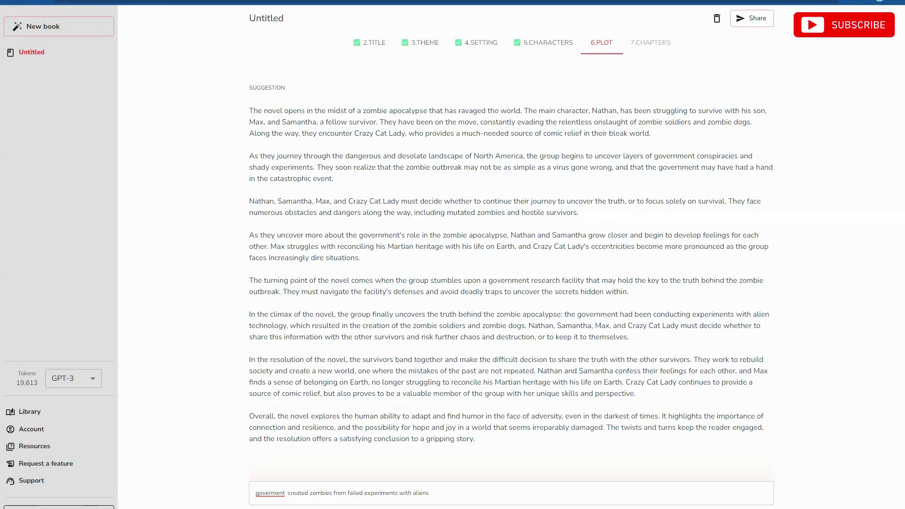
left_click(92, 385)
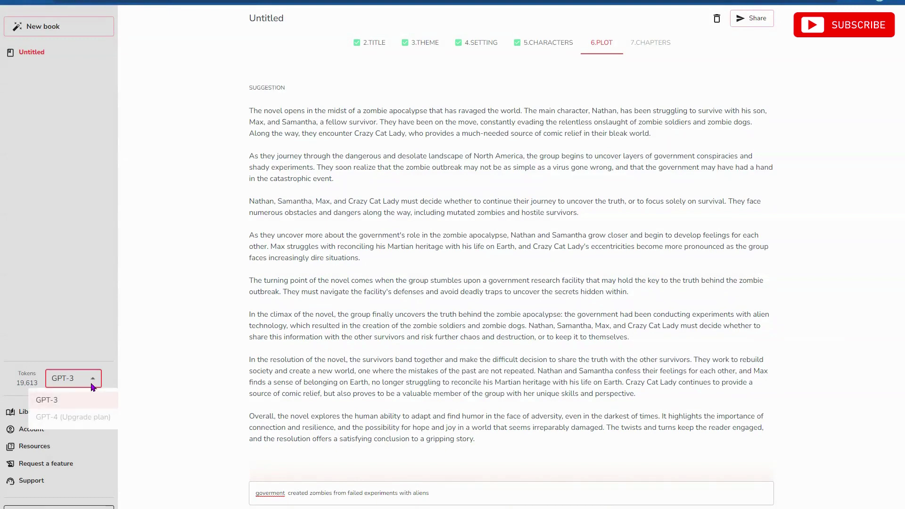
left_click(146, 380)
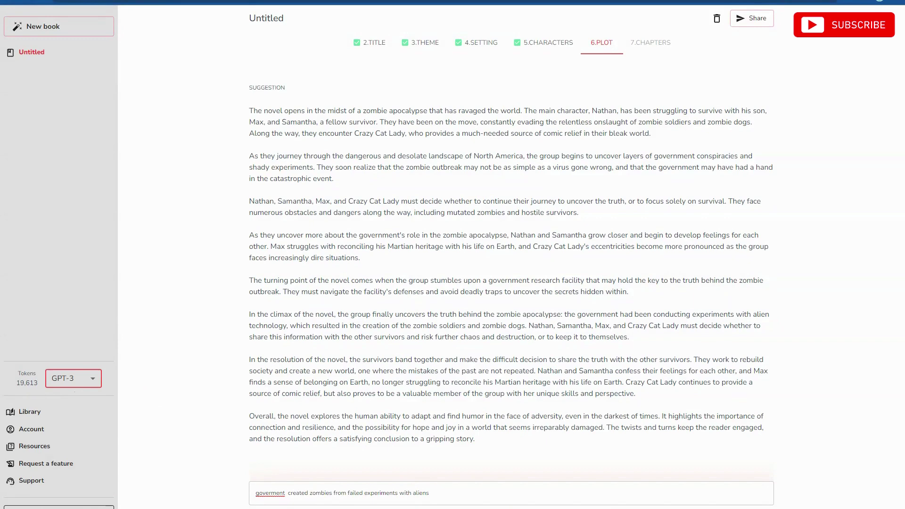
left_click_drag(250, 269, 258, 233)
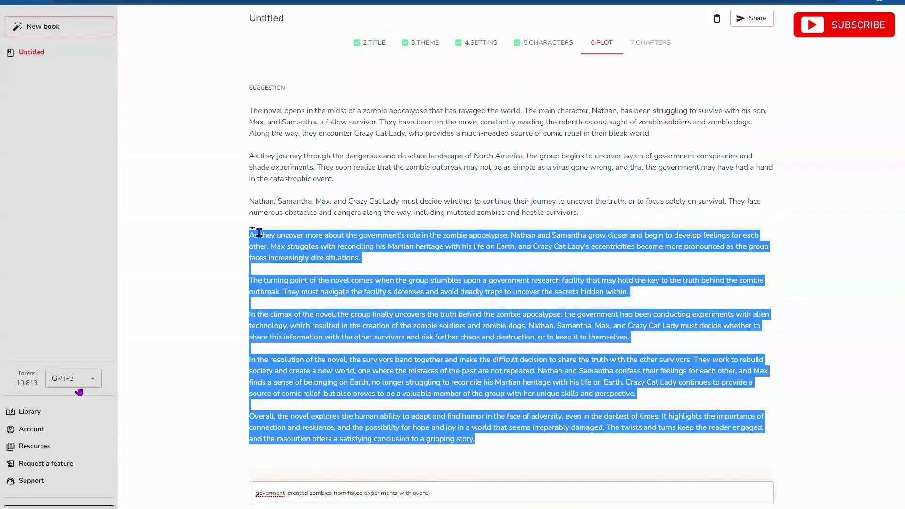
left_click(385, 273)
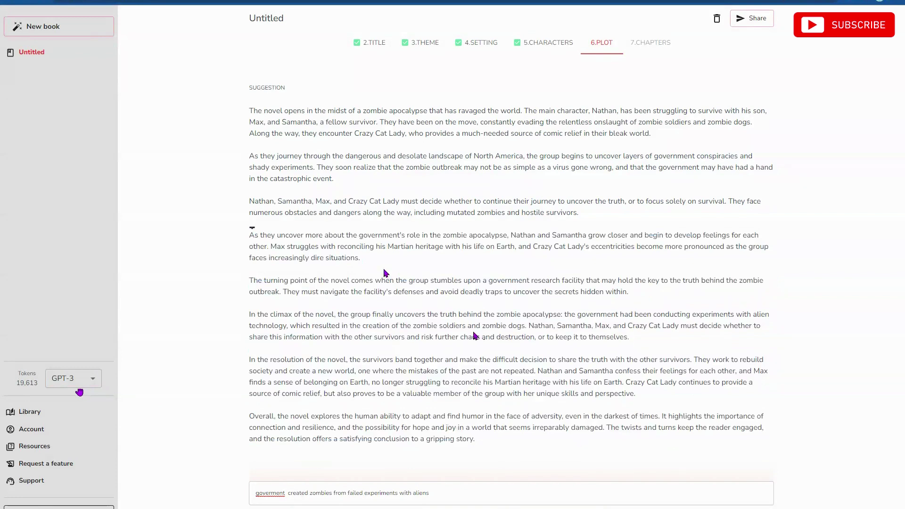
scroll(474, 335, "down", 1)
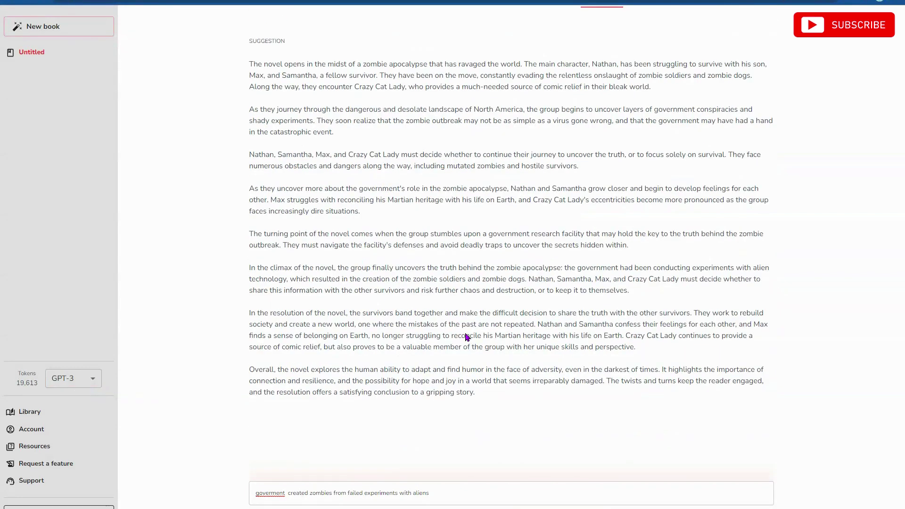
left_click_drag(259, 370, 539, 407)
left_click(557, 410)
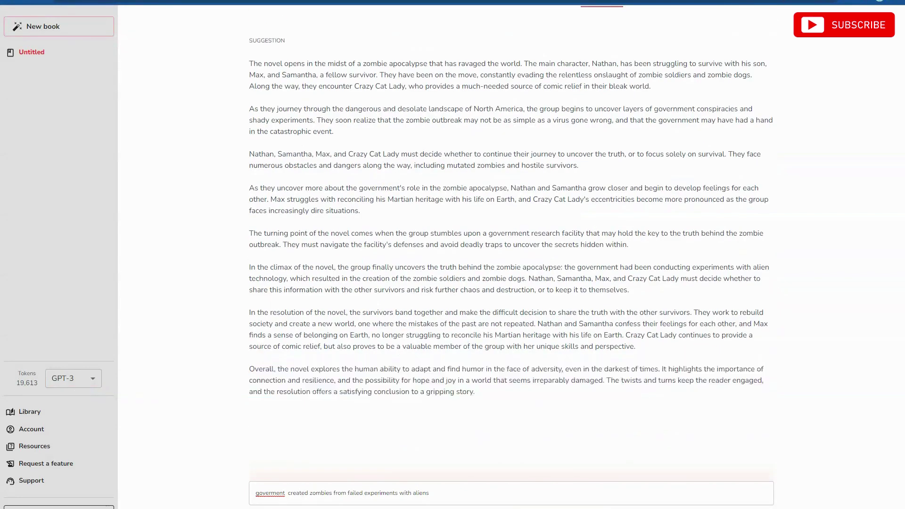
scroll(555, 409, "up", 1)
scroll(555, 410, "down", 1)
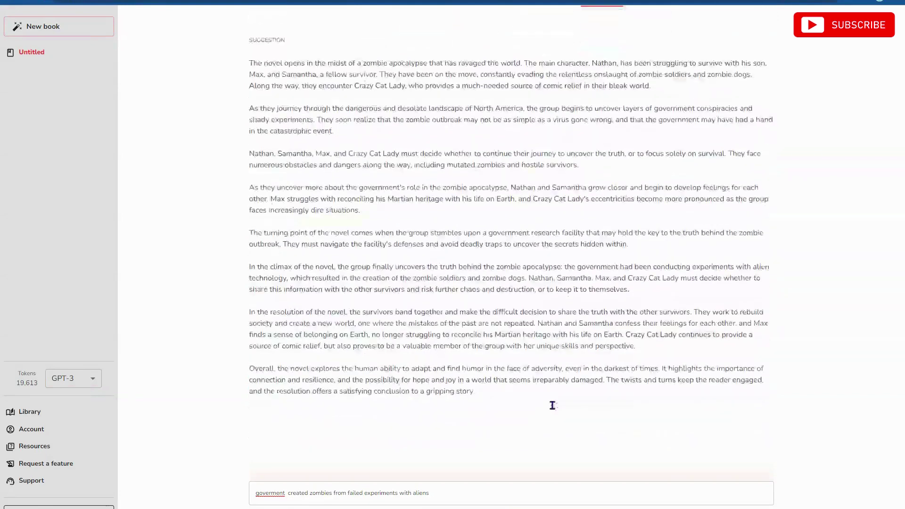
scroll(555, 410, "up", 1)
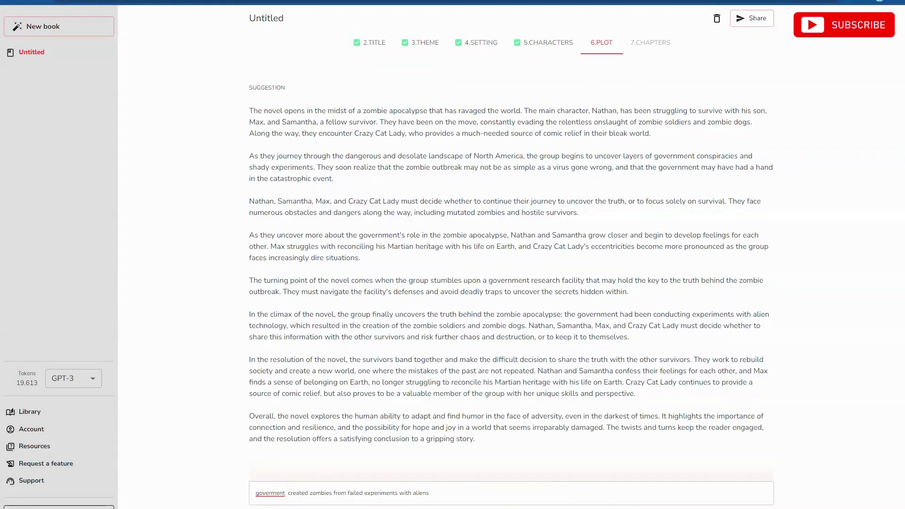
- Accept the plot and enter chapter preferences: chapter 1 the guy from Mars, chapter 2 the start, chapter 3 survival
key("Return")
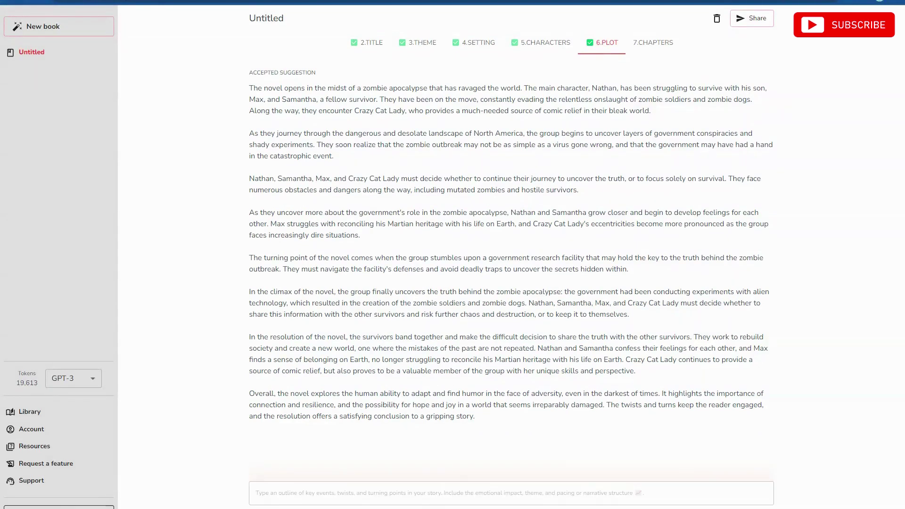
left_click(439, 495)
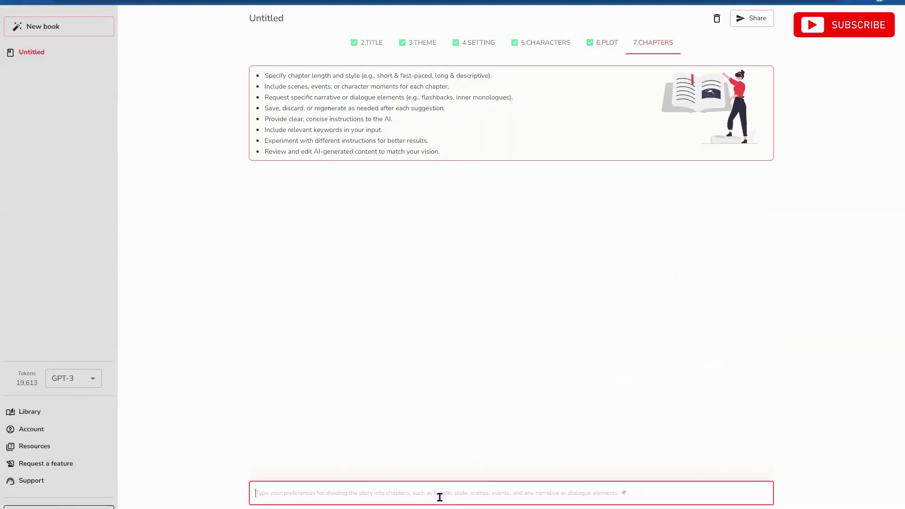
type("chapter 1 about")
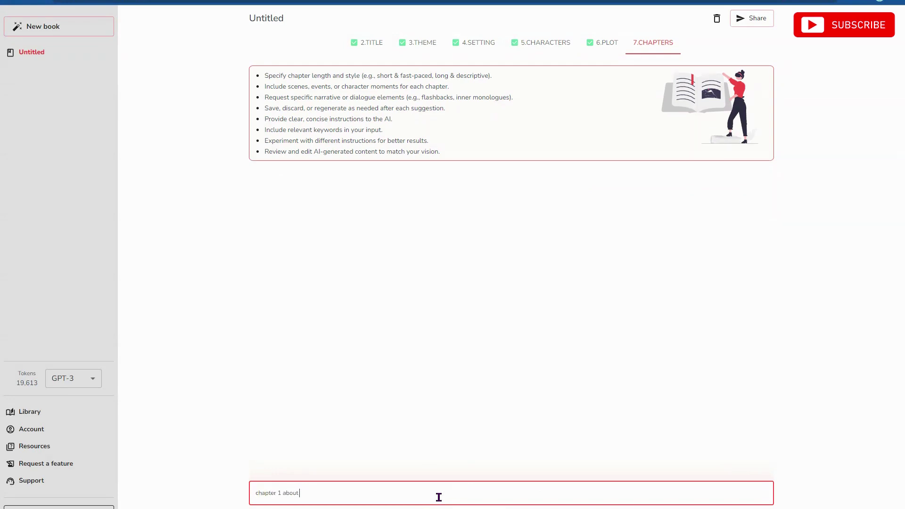
type(" the guy from mars, chapter")
type("2 the start of everything, chapter 3, the survival. the ")
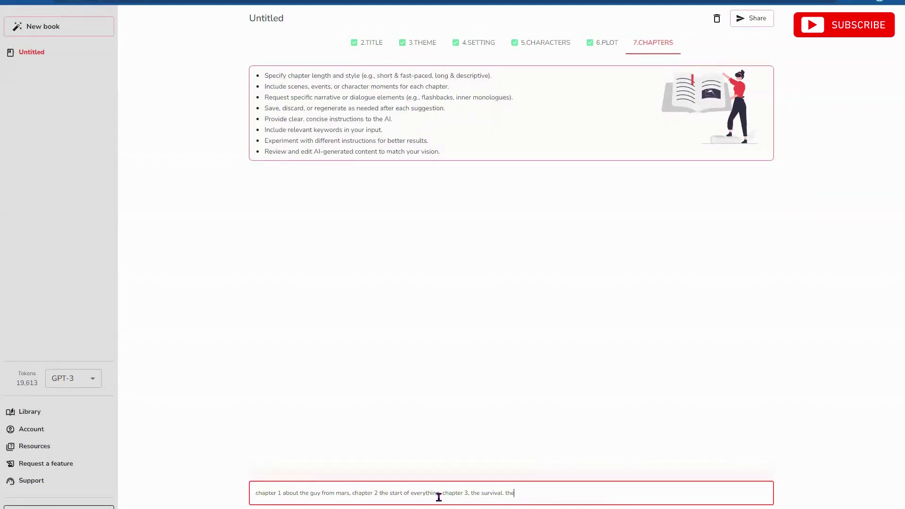
type("end is about them finding about the governmen")
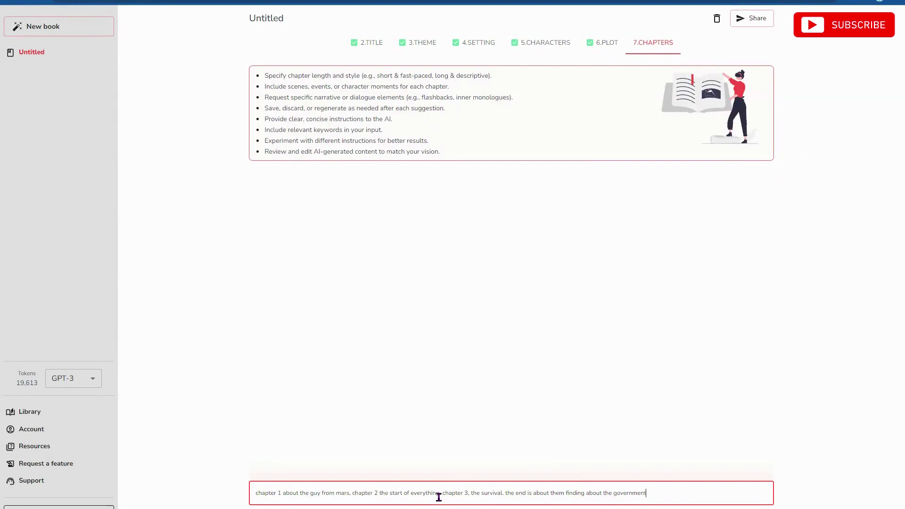
type("t")
- Submit the chapter preferences to get an outline starting The Martian, The Outbreak, Fight to Survive
key("Return")
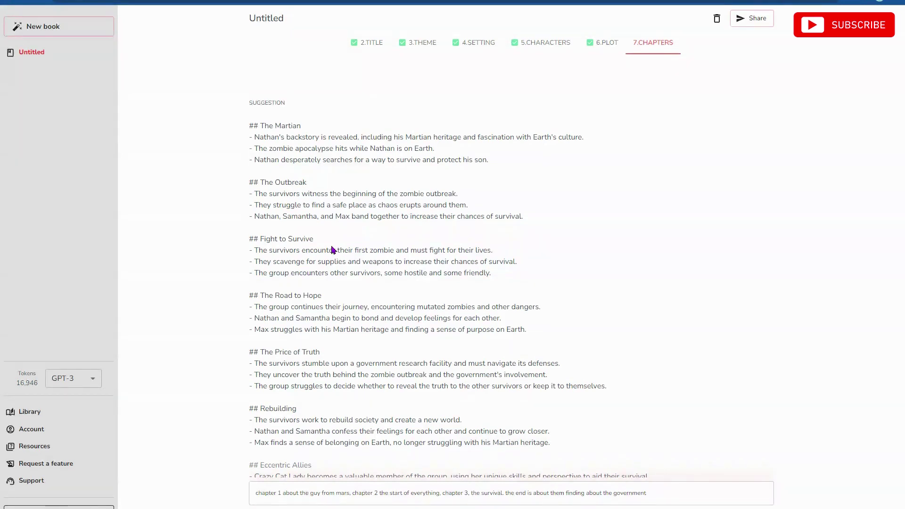
- Read through The Martian chapter outline down to The Road to Hope and its last line
left_click_drag(249, 125, 554, 176)
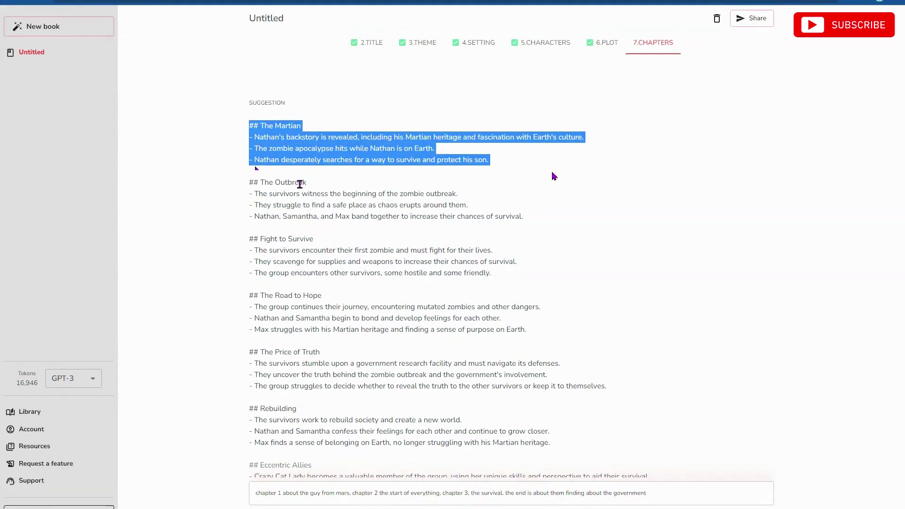
left_click(323, 134)
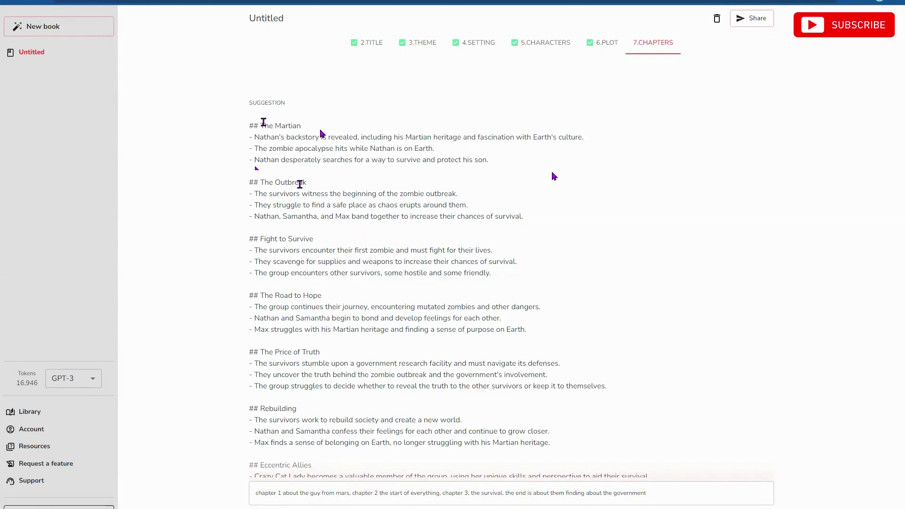
left_click_drag(262, 123, 335, 129)
left_click(367, 146)
scroll(383, 178, "down", 1)
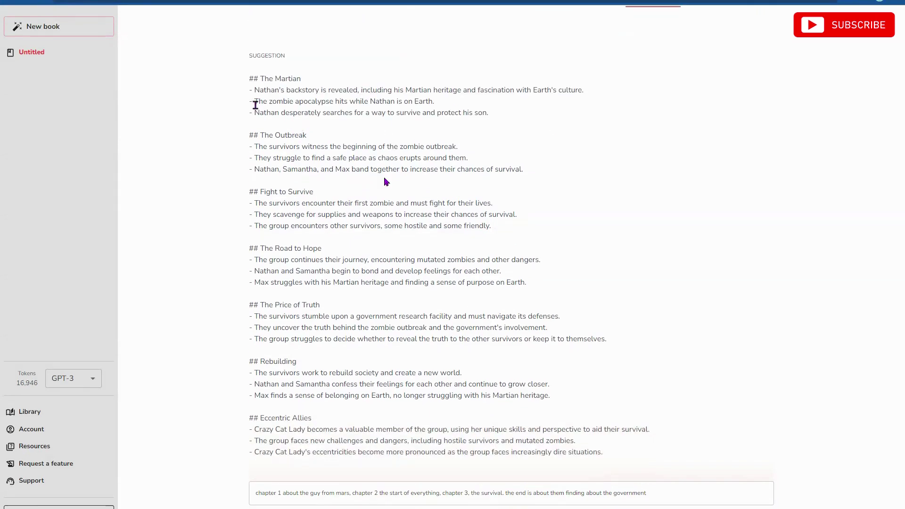
left_click_drag(257, 101, 468, 139)
left_click_drag(376, 238, 494, 270)
scroll(494, 269, "down", 1)
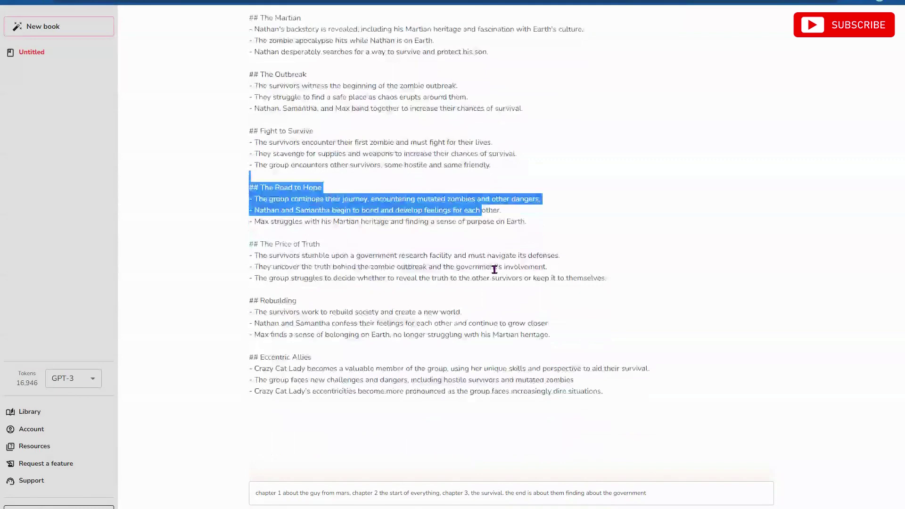
scroll(494, 270, "up", 2)
scroll(493, 268, "down", 2)
scroll(452, 312, "up", 2)
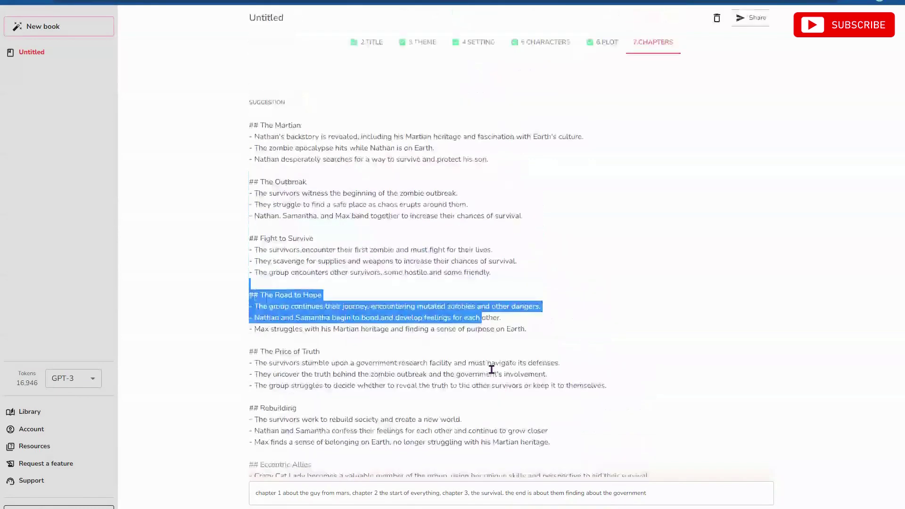
scroll(542, 436, "down", 2)
left_click(355, 372)
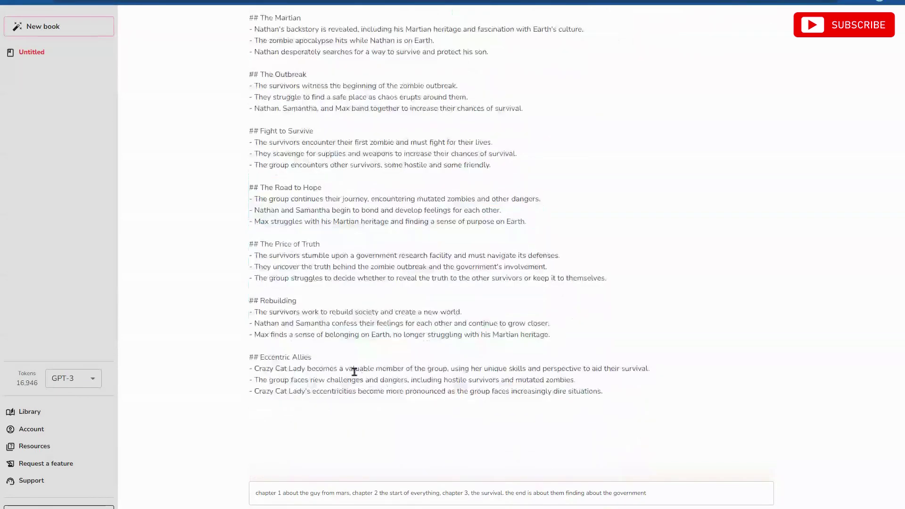
left_click_drag(609, 394, 495, 392)
left_click(609, 398)
- Regenerate the chapter outline and copy the new Nathan's Arrival chapter block
key("Return")
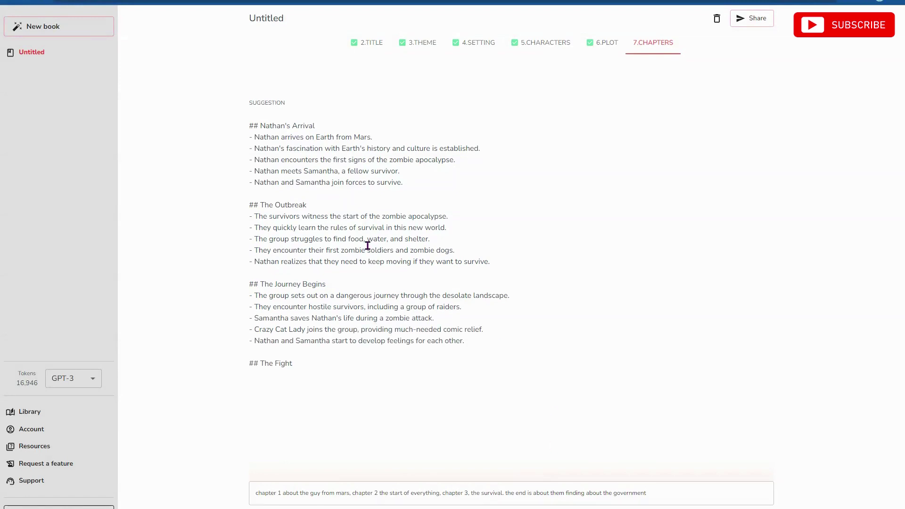
left_click_drag(250, 123, 408, 186)
right_click(359, 164)
left_click(377, 173)
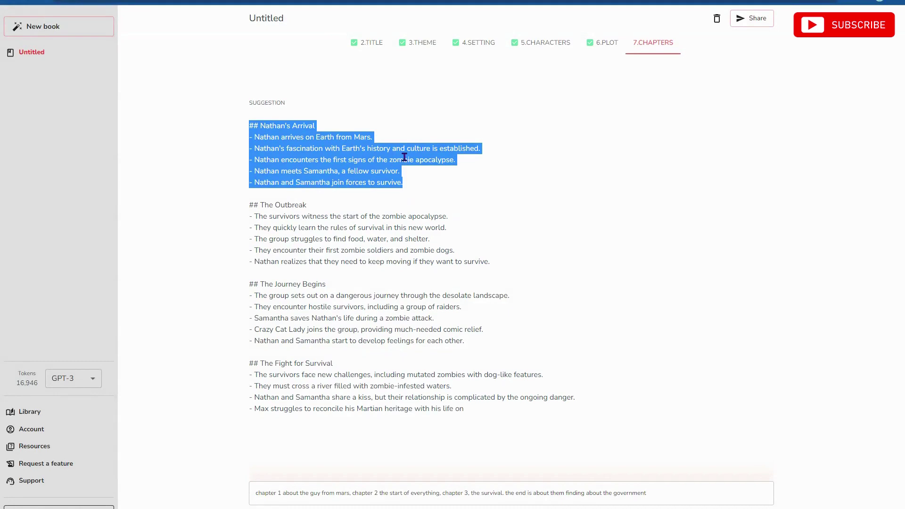
left_click(426, 146)
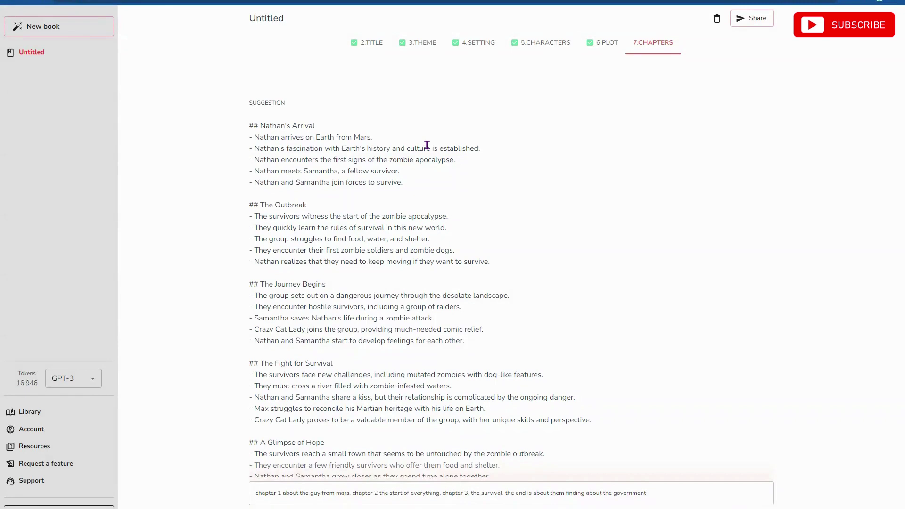
- Accept the chapter outline running from Nathan's Arrival to The Journey Begins
left_click_drag(284, 494, 657, 488)
left_click(646, 486)
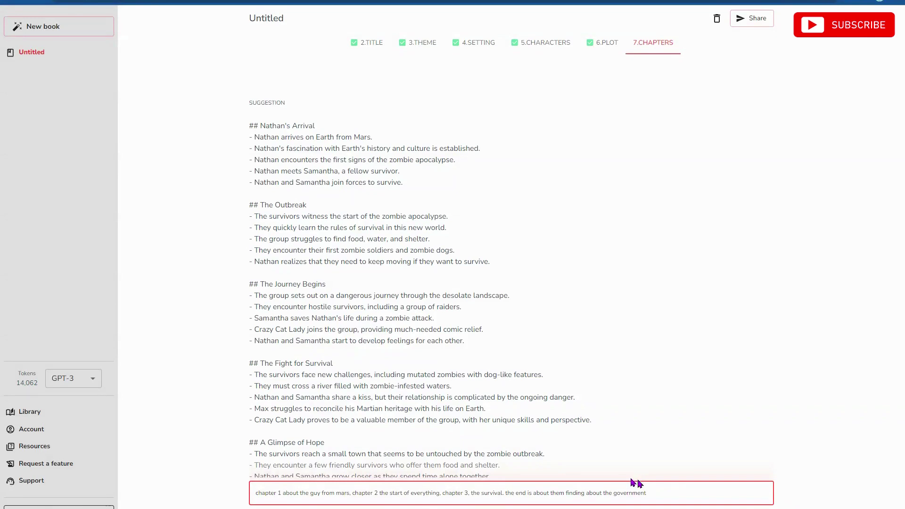
key("Return")
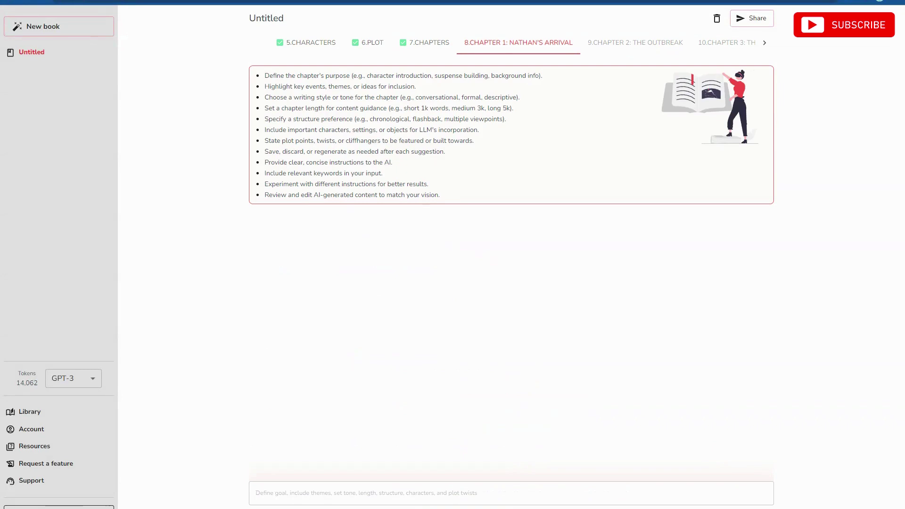
- Copy the five Chapter 1 outline points into the Chapter 1: Nathan's Arrival prompt and submit
left_click(445, 492)
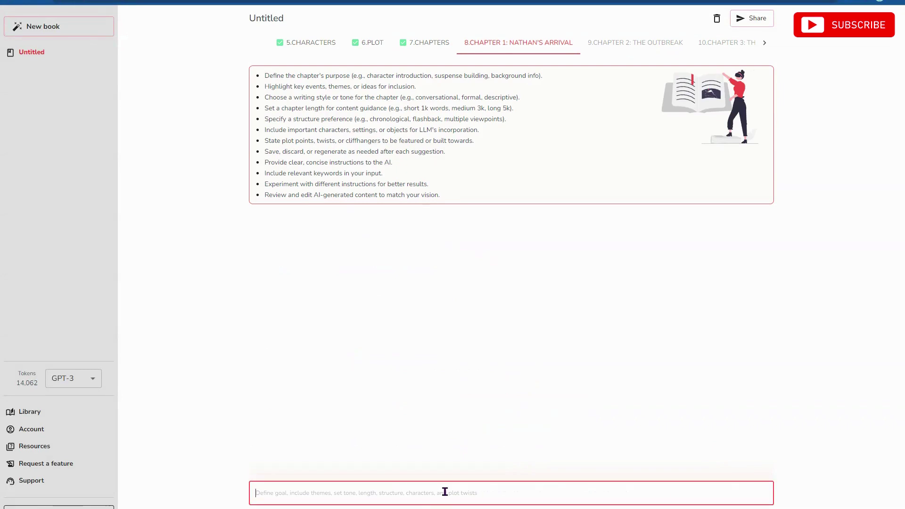
left_click(427, 43)
left_click_drag(423, 191, 250, 117)
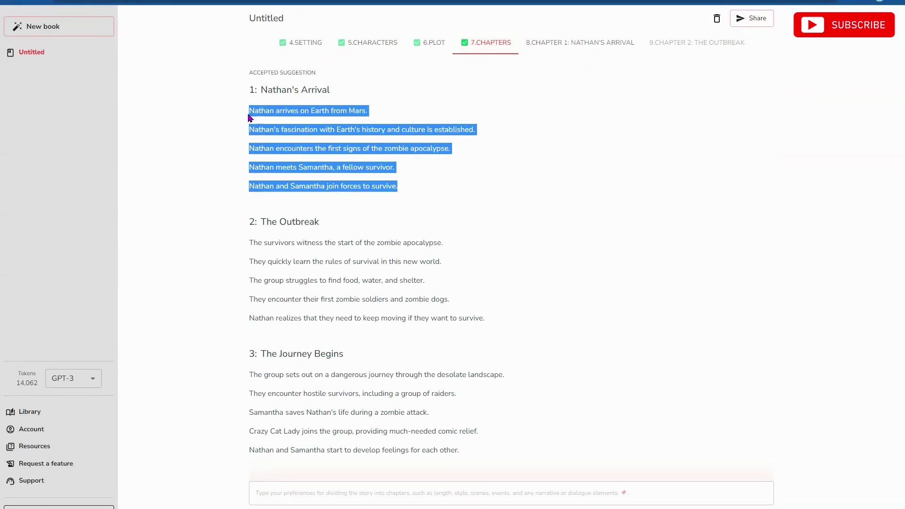
key("ctrl+c")
left_click(561, 47)
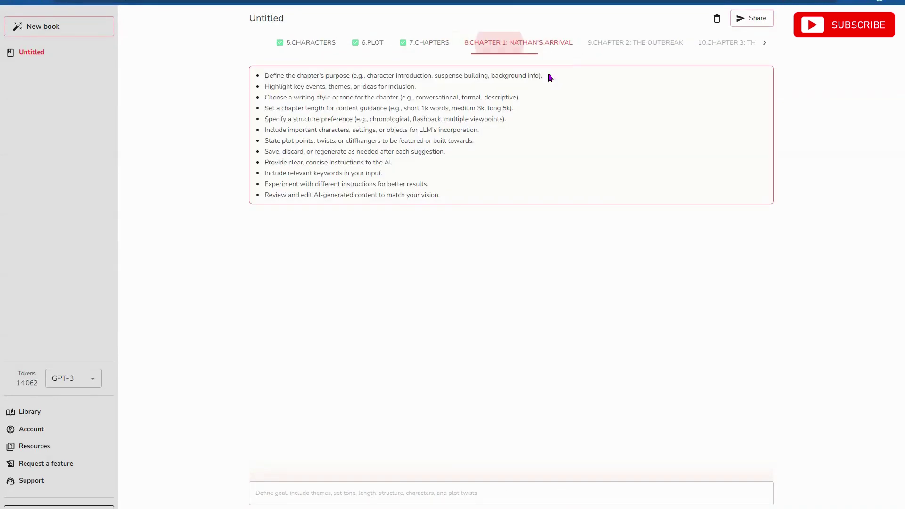
left_click(368, 491)
key("ctrl+v")
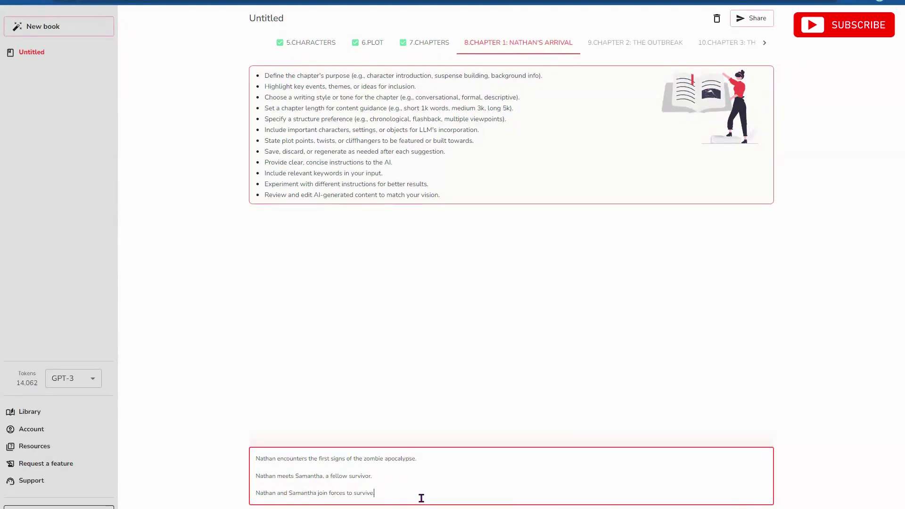
type(".")
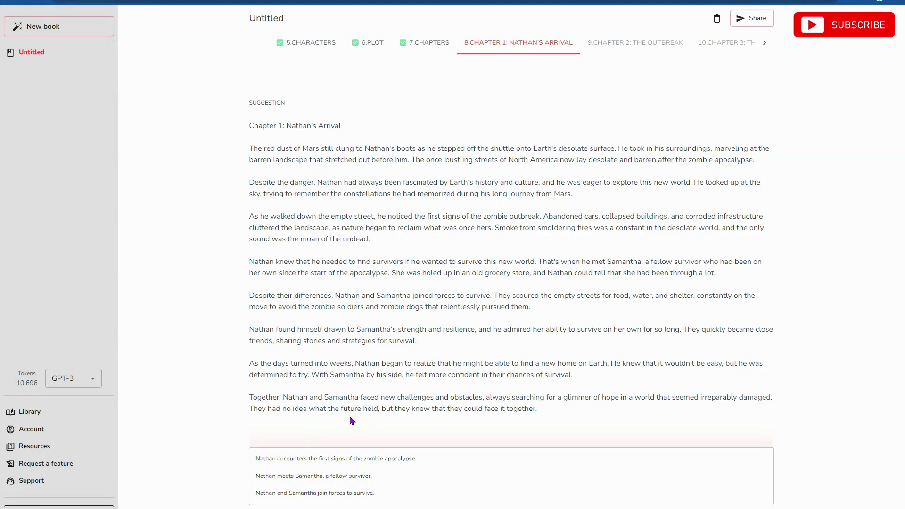
- Review the generated Nathan's Arrival draft and accept it as Chapter 1's text
left_click_drag(268, 296, 572, 419)
left_click(572, 419)
left_click_drag(288, 161, 236, 147)
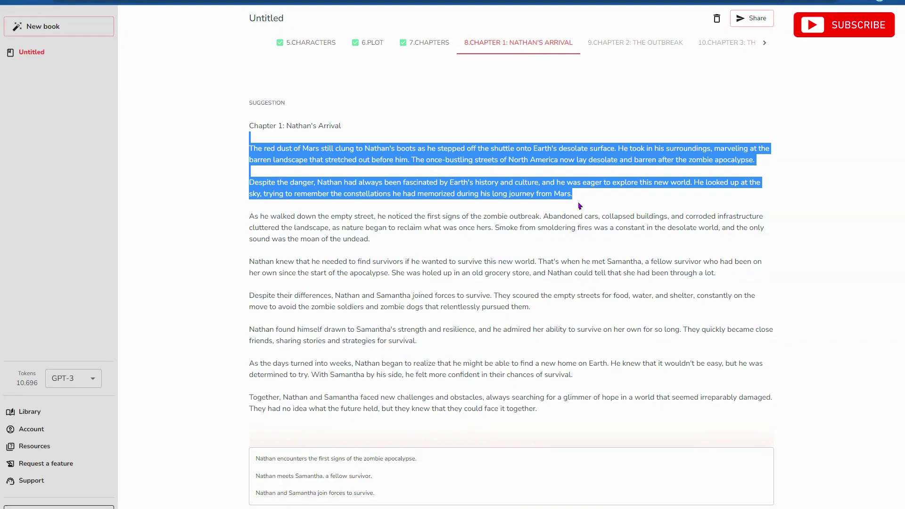
left_click(547, 463)
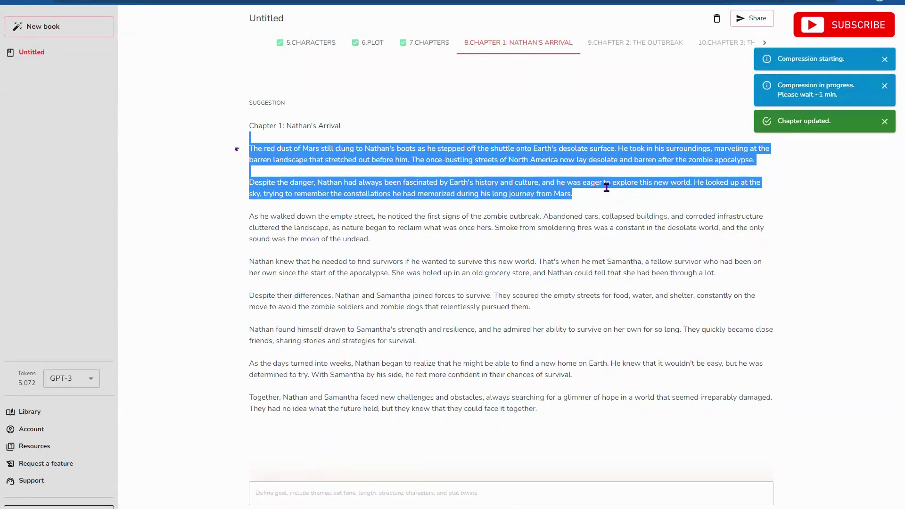
- Dismiss the accepted notice, check remaining tokens, and go to the Plus/Pro/Epic pricing page
left_click(847, 89)
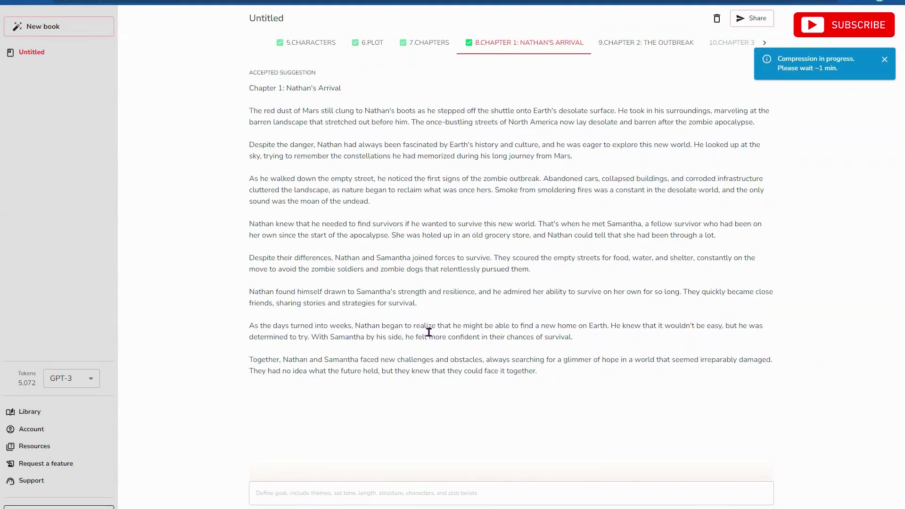
left_click_drag(263, 269, 245, 411)
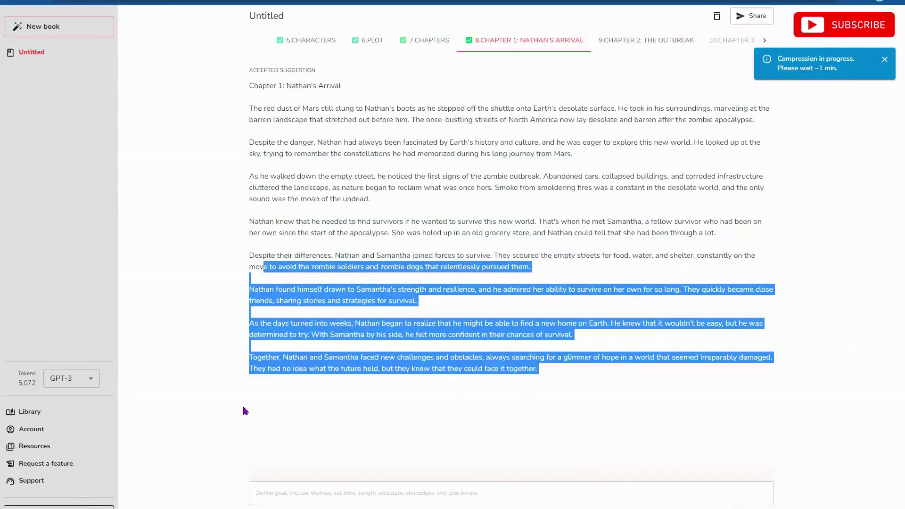
double_click(24, 382)
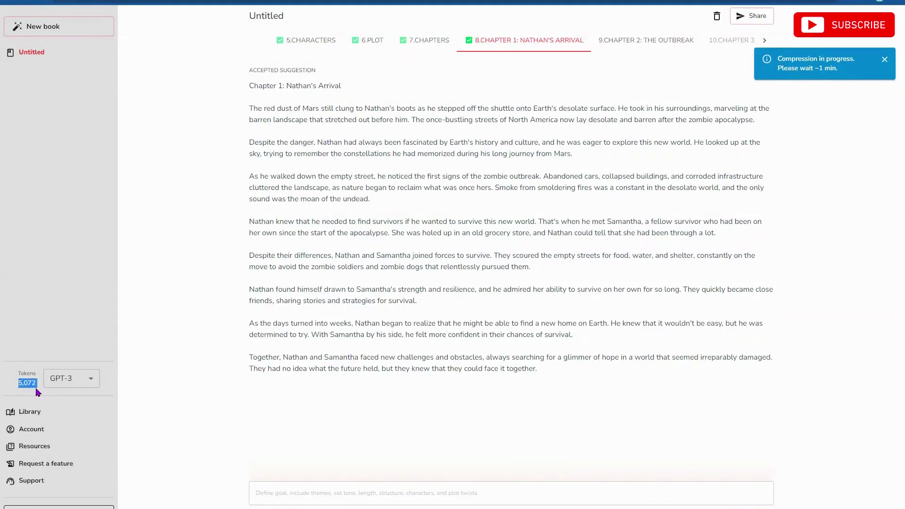
left_click(60, 308)
left_click(57, 507)
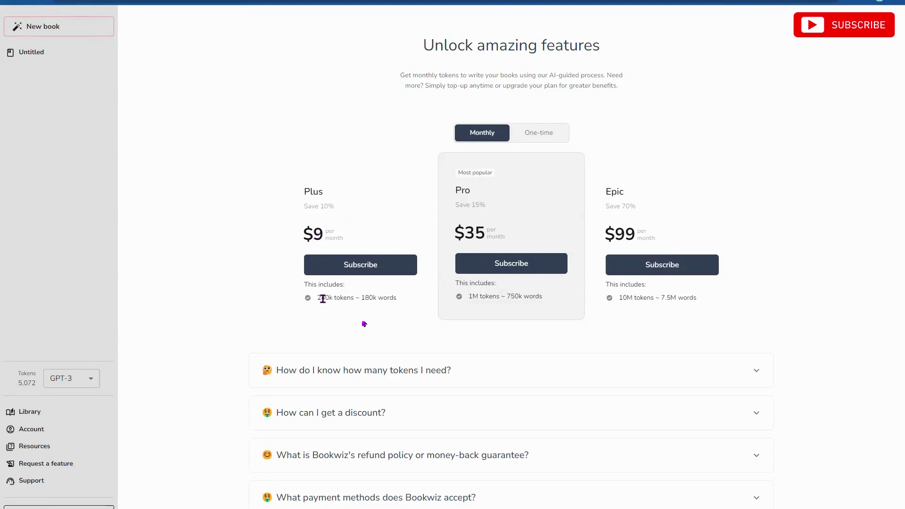
left_click_drag(321, 297, 388, 298)
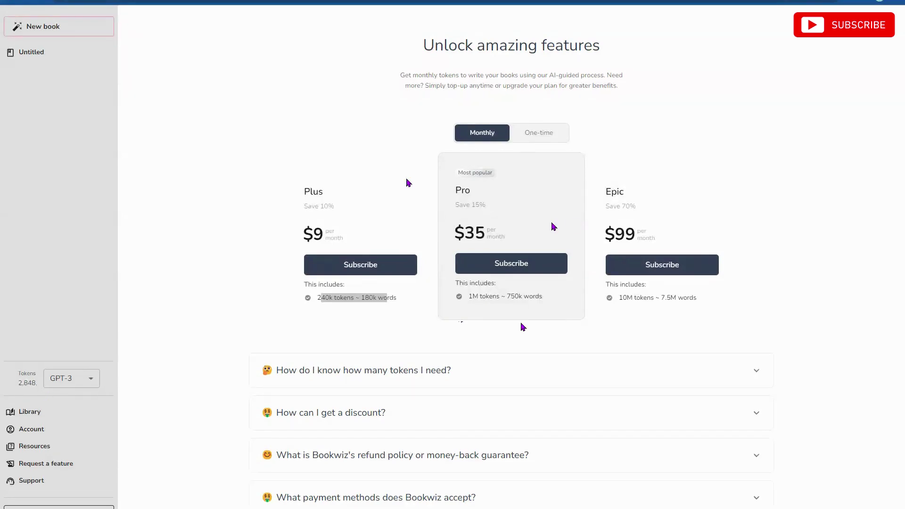
left_click(44, 394)
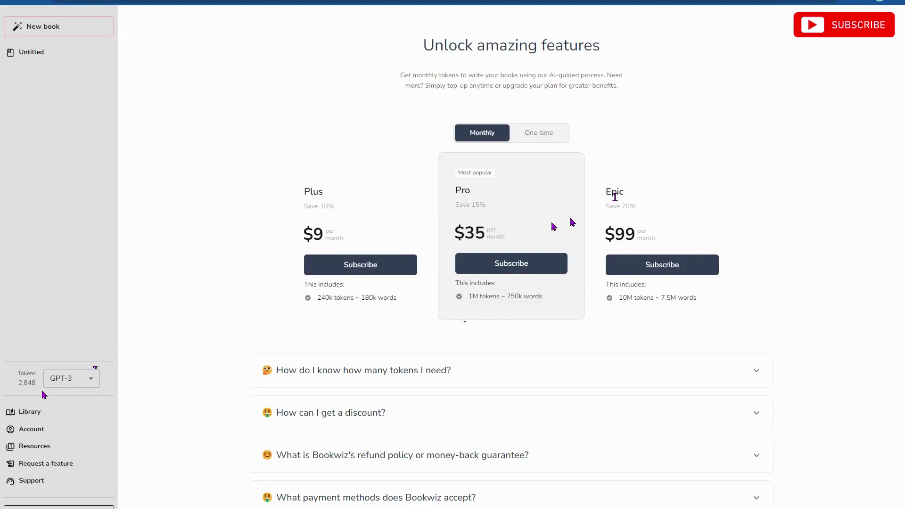
- Expand the tokens-needed FAQ and note its 1000 tokens to 750 words ratio
scroll(519, 303, "down", 3)
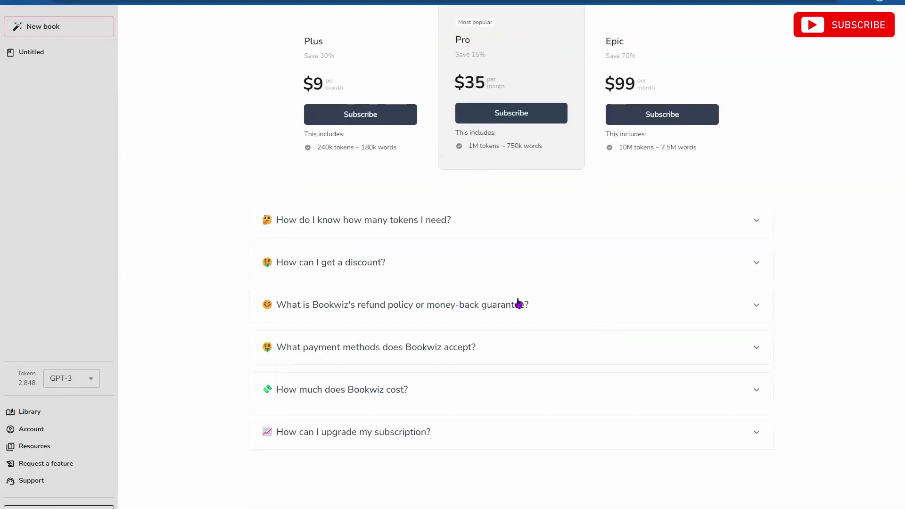
scroll(679, 168, "up", 3)
scroll(516, 414, "down", 2)
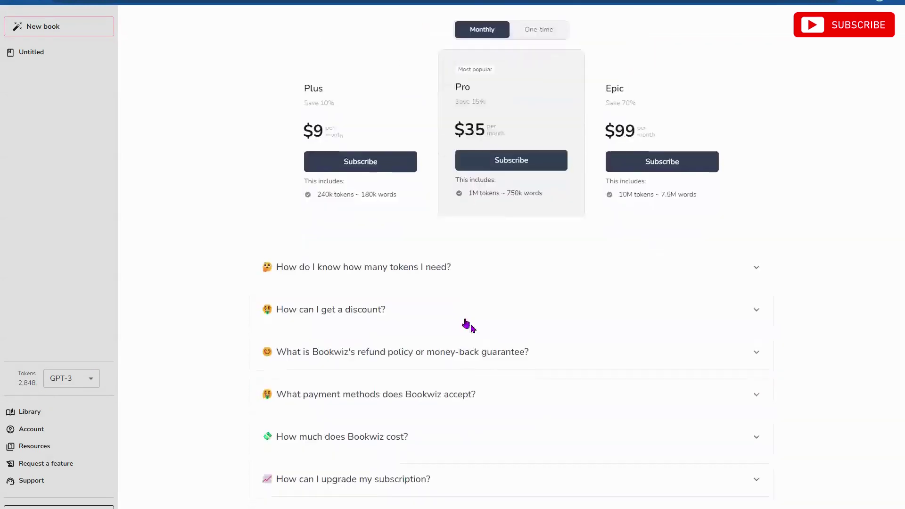
left_click(445, 273)
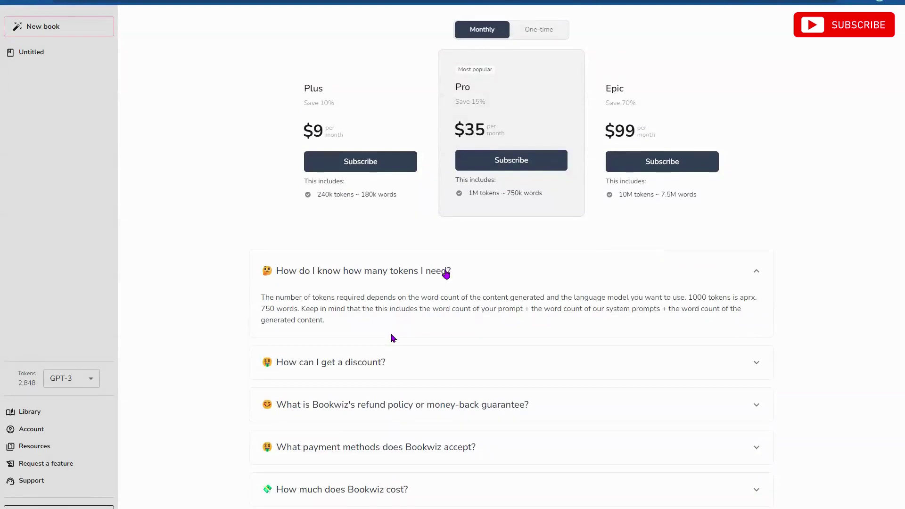
left_click_drag(360, 297, 603, 332)
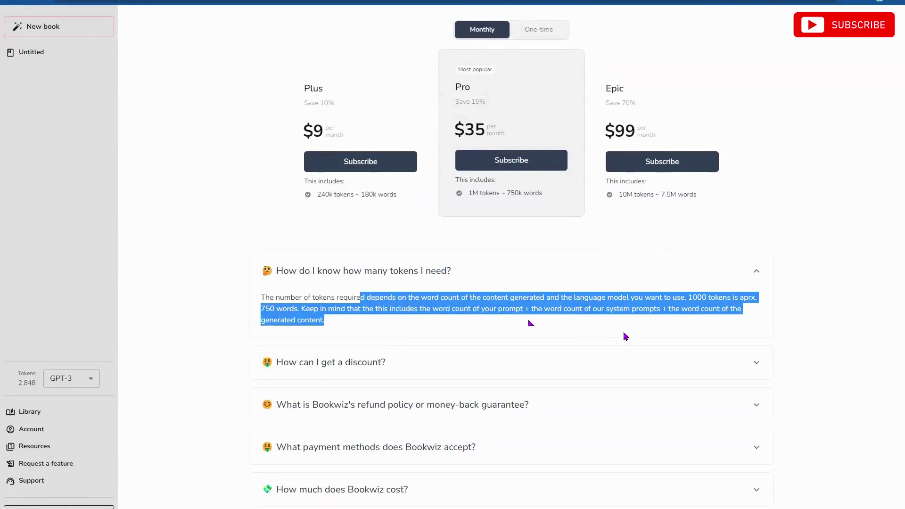
left_click(636, 330)
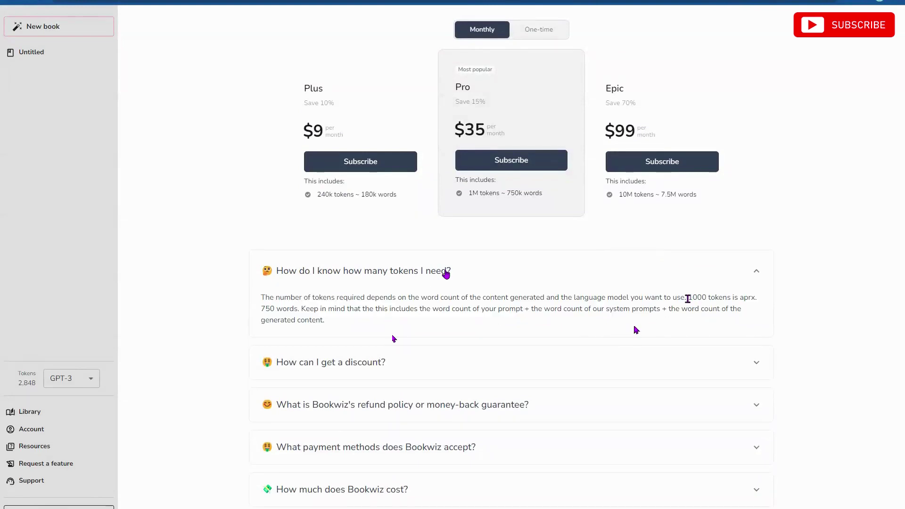
left_click_drag(688, 299, 746, 298)
left_click_drag(265, 309, 351, 310)
left_click(402, 323)
- Expand the discount, refund, payment methods, cost and subscription upgrade FAQ answers
scroll(402, 321, "down", 1)
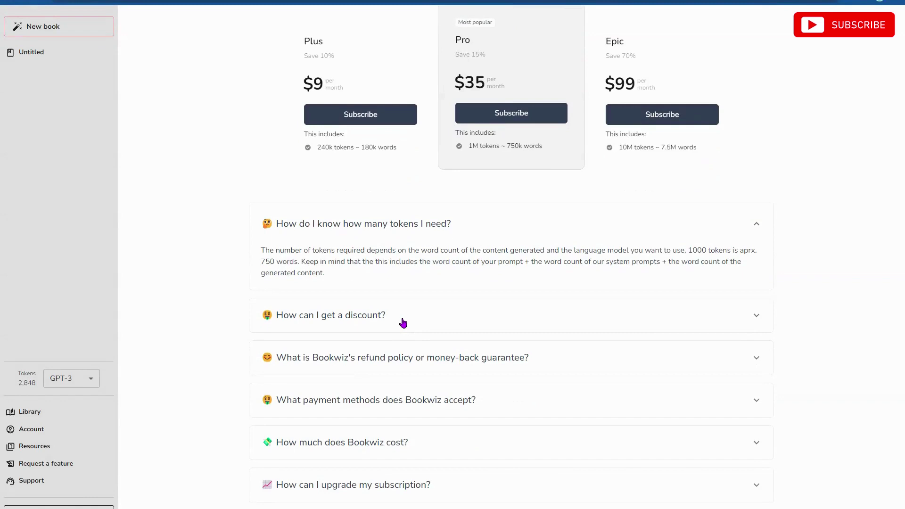
left_click(418, 329)
scroll(417, 328, "down", 2)
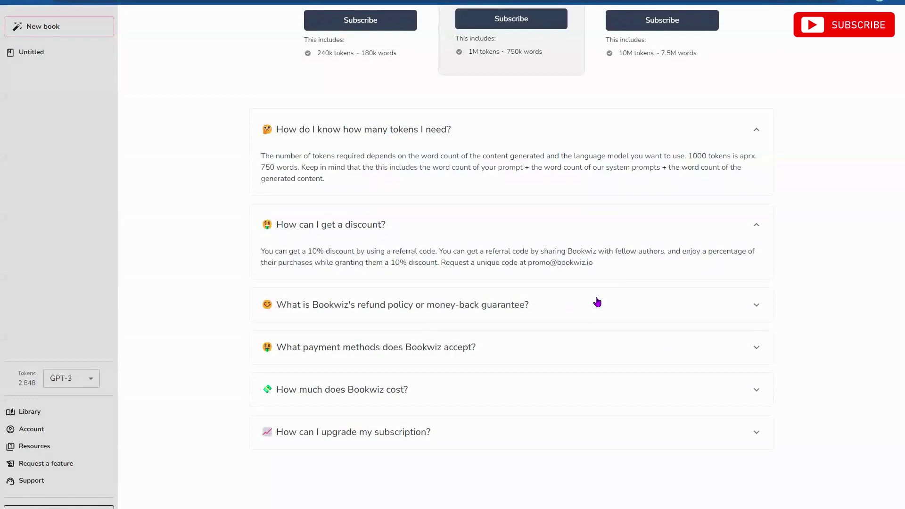
left_click(597, 302)
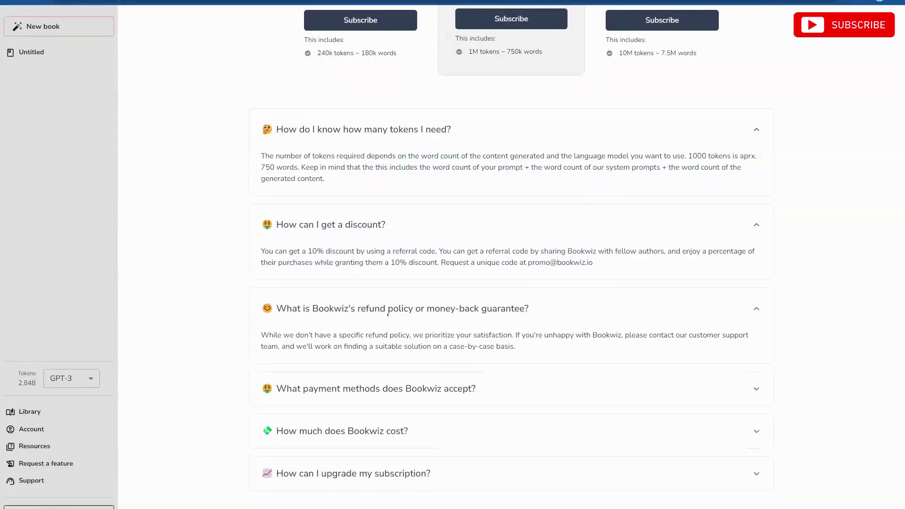
scroll(356, 343, "down", 1)
scroll(356, 342, "down", 1)
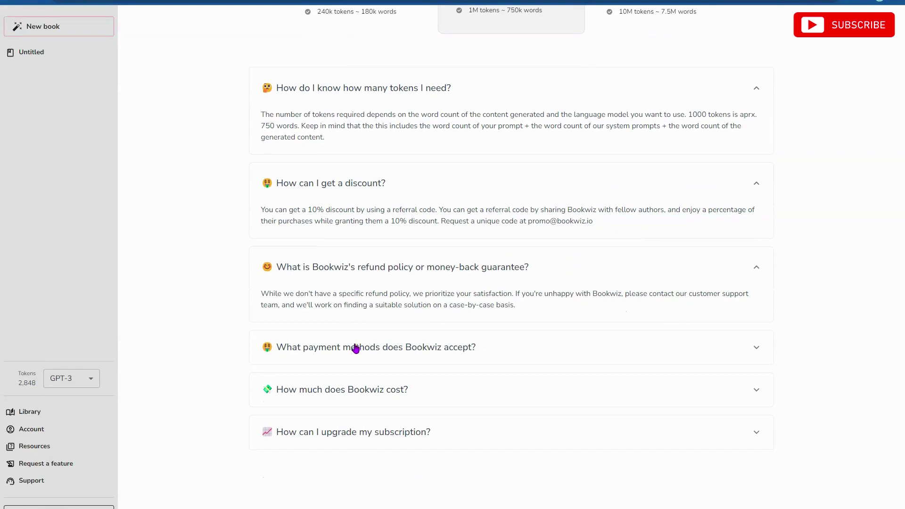
left_click(356, 348)
scroll(349, 347, "down", 1)
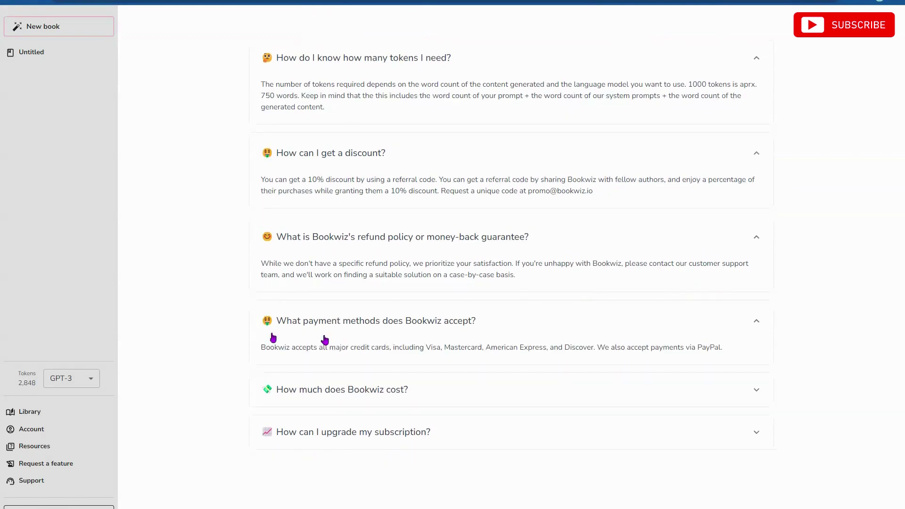
left_click(471, 384)
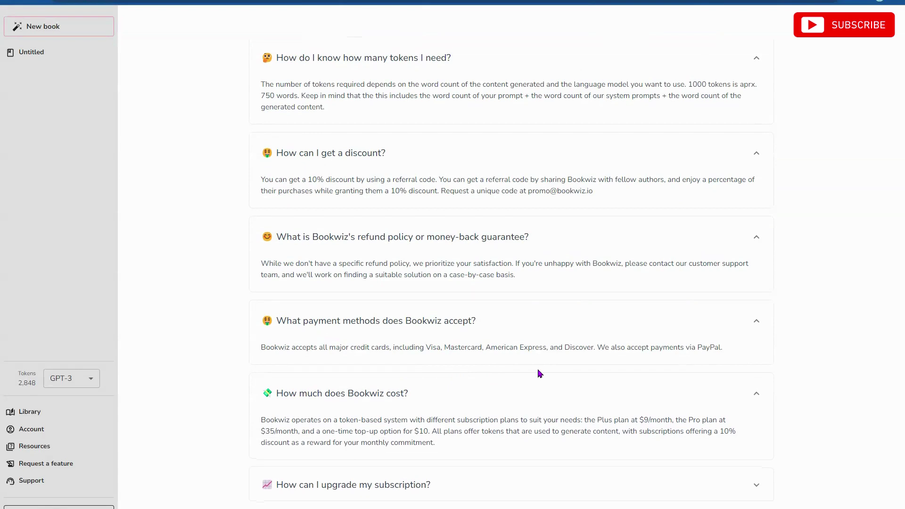
scroll(499, 401, "down", 2)
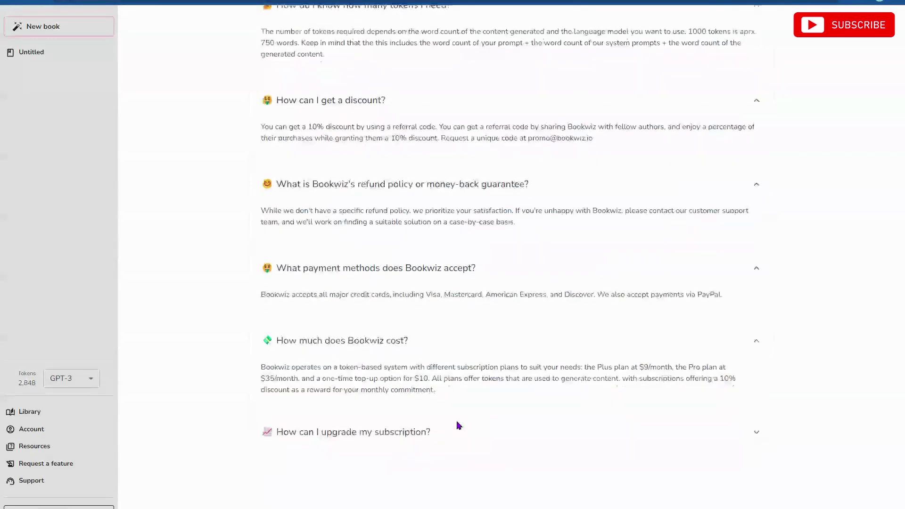
left_click(430, 437)
scroll(494, 368, "down", 1)
scroll(495, 369, "up", 9)
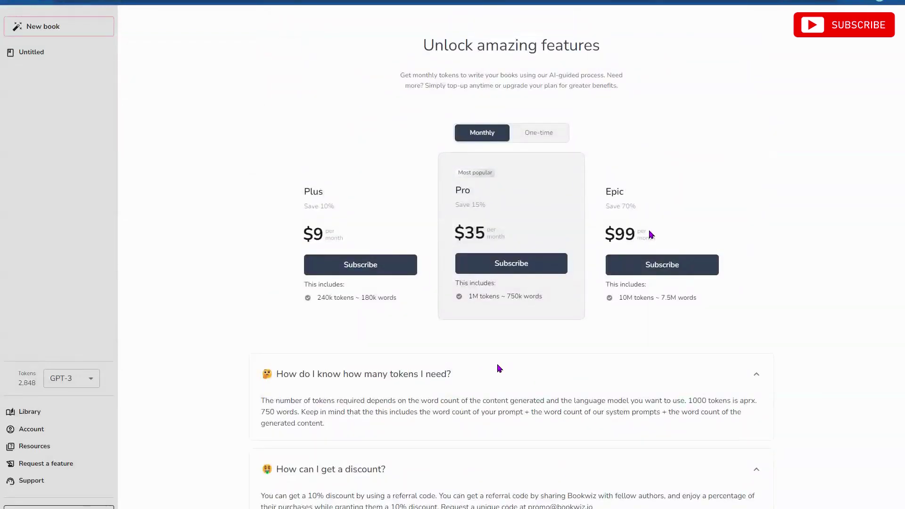
- Check the Epic plan's token allowance and view the one-time top-up plans before returning to Monthly
left_click_drag(626, 298, 720, 303)
left_click(721, 302)
left_click(536, 137)
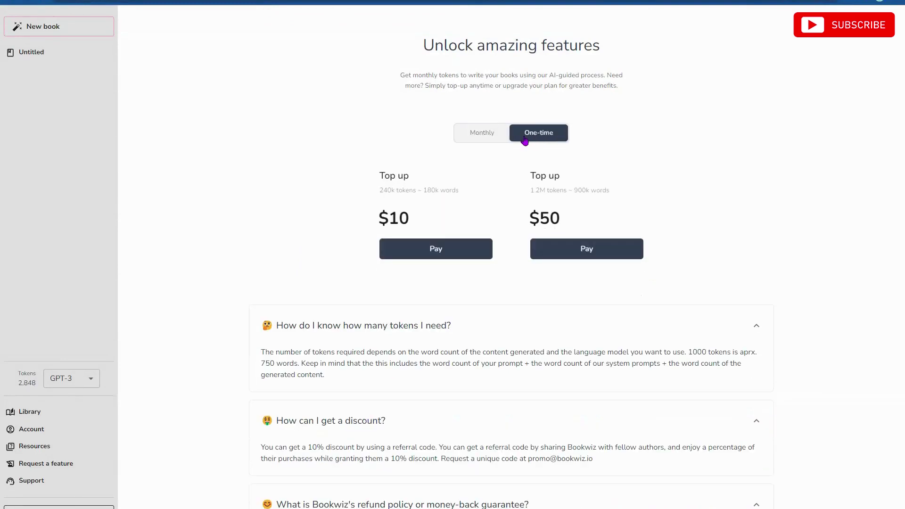
left_click(472, 136)
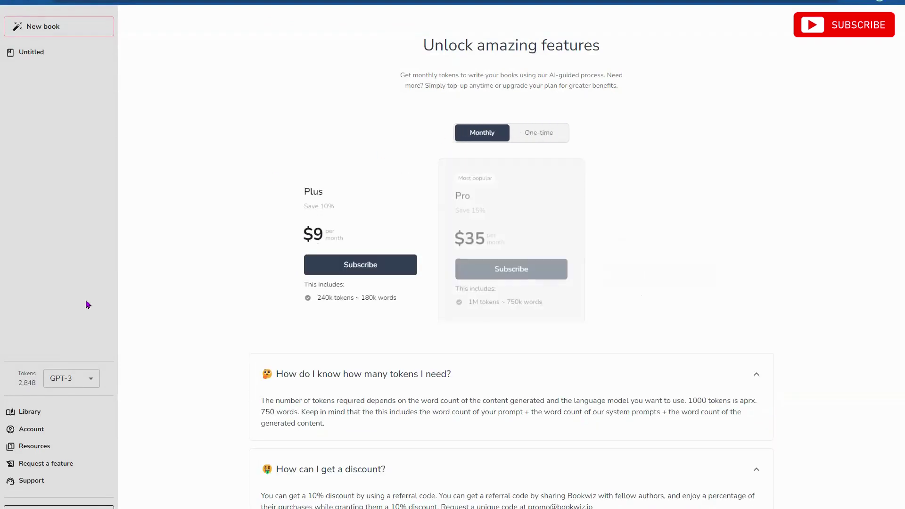
- Look over Resources, then open the Library of three example books, keeping GPT-3 as the model
left_click(42, 455)
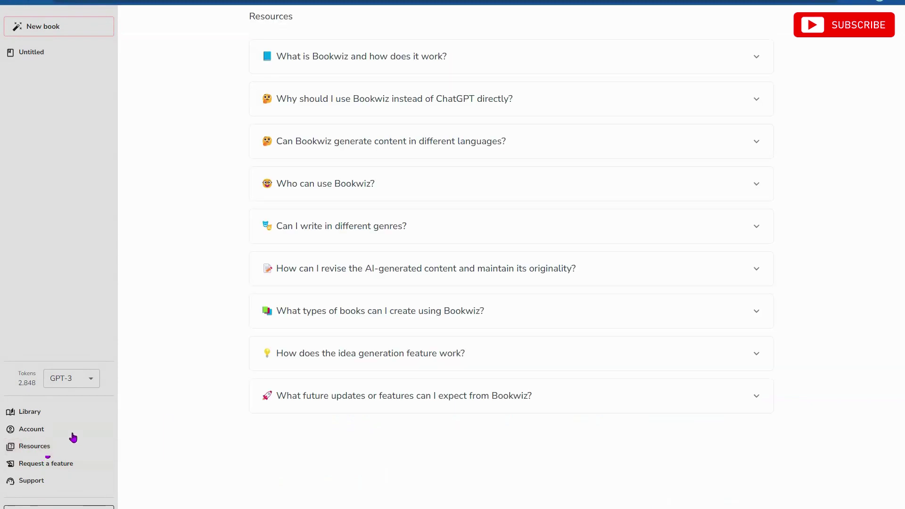
left_click(28, 412)
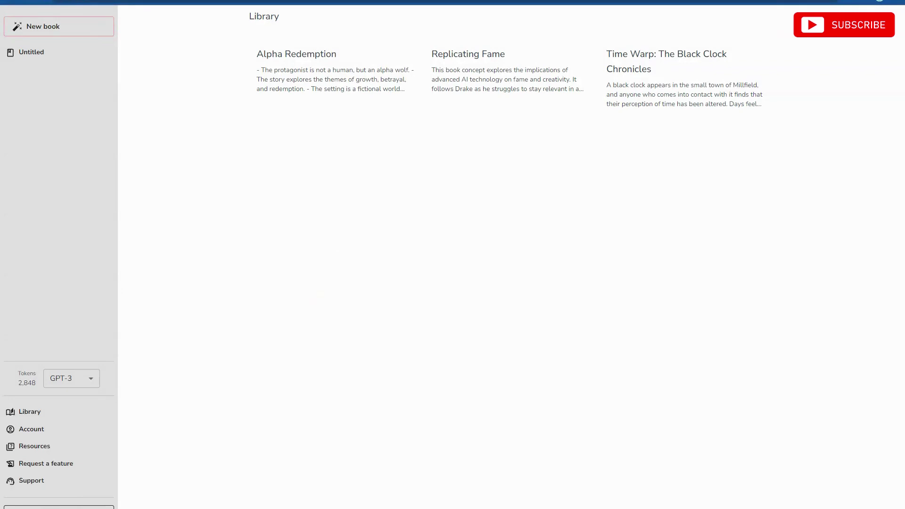
left_click(72, 380)
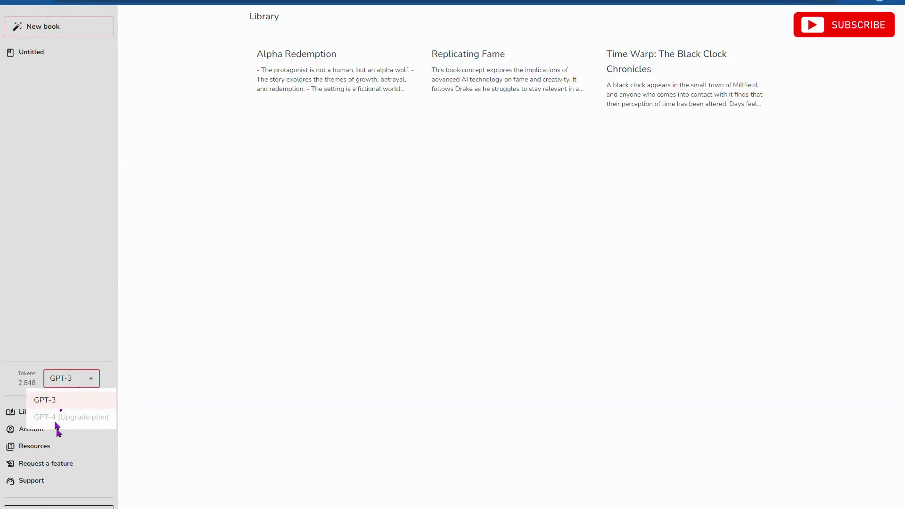
left_click(47, 308)
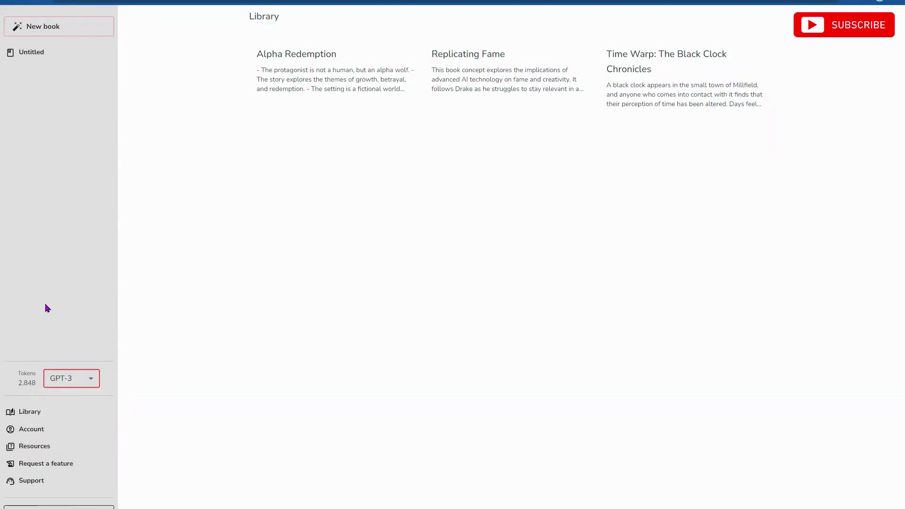